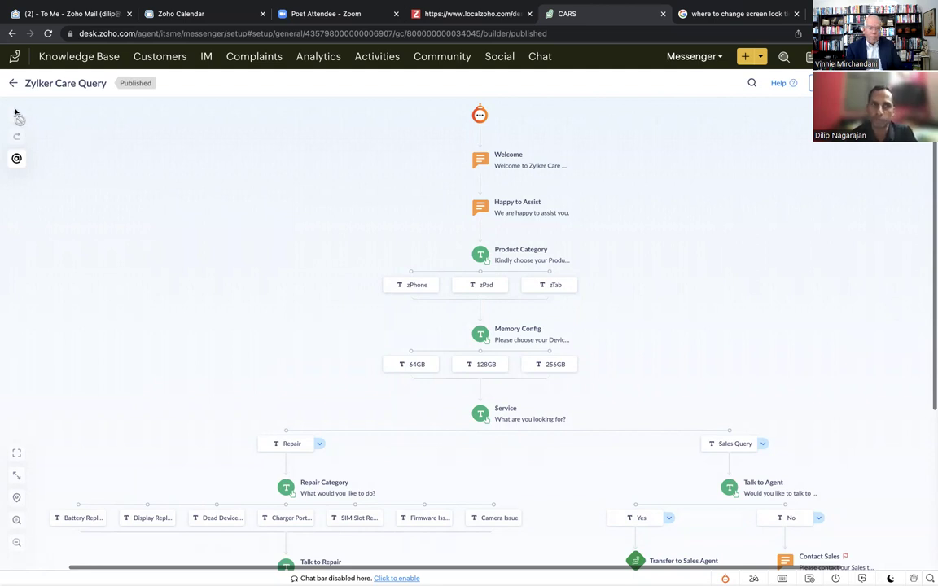
- Leave the Zylker Care Query flow after reviewing its blocks and create a new flow named "Demo GC Flow"
{"action": "scroll", "coordinate": [317, 342], "scroll_direction": "down", "scroll_amount": 1}
{"action": "scroll", "coordinate": [316, 342], "scroll_direction": "down", "scroll_amount": 5}
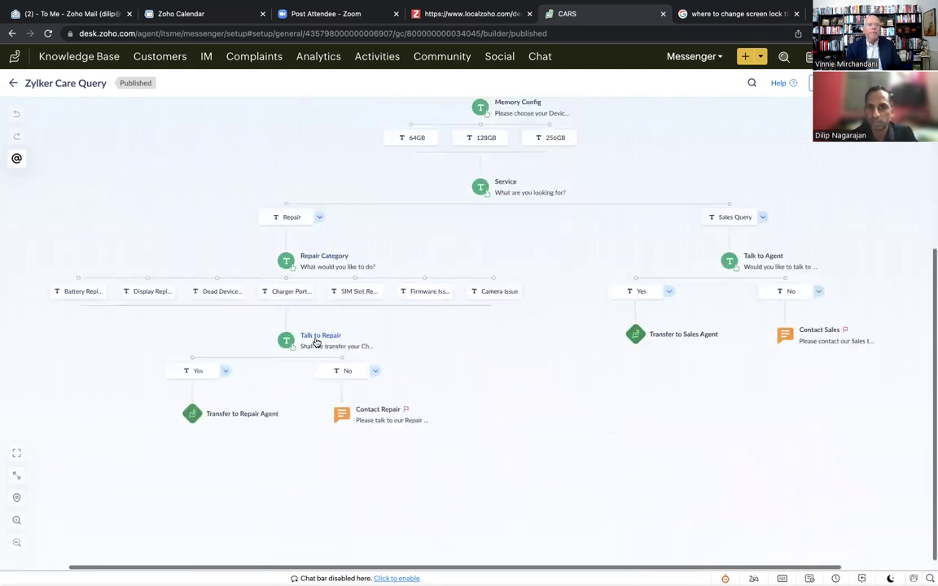
{"action": "scroll", "coordinate": [317, 342], "scroll_direction": "up", "scroll_amount": 5}
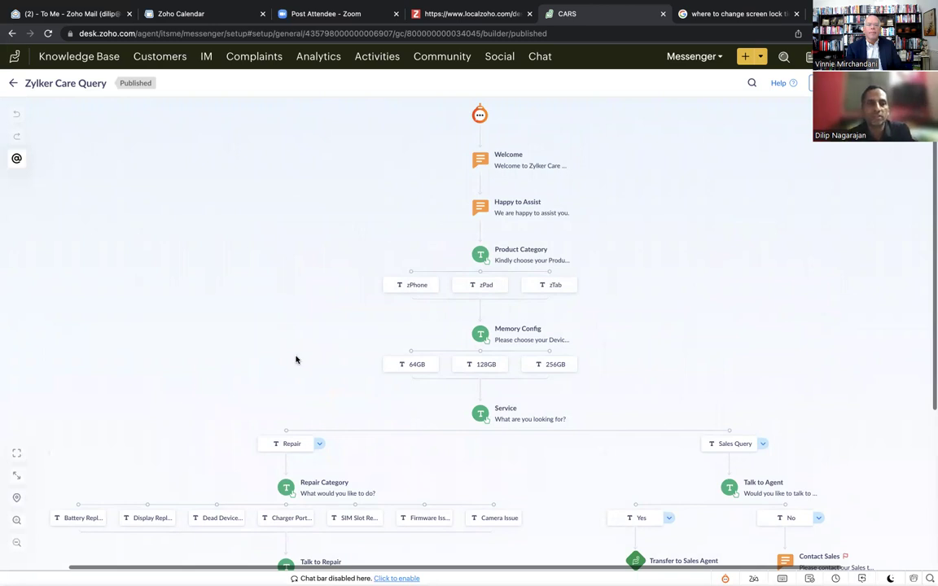
{"action": "left_click", "coordinate": [14, 85]}
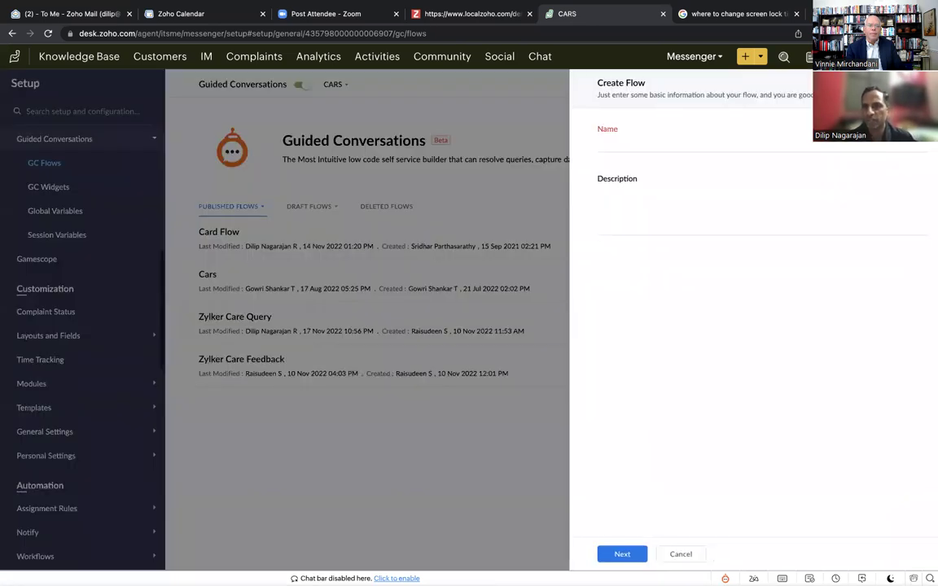
{"action": "left_click", "coordinate": [689, 144]}
{"action": "type", "text": "Demo GC Flow"}
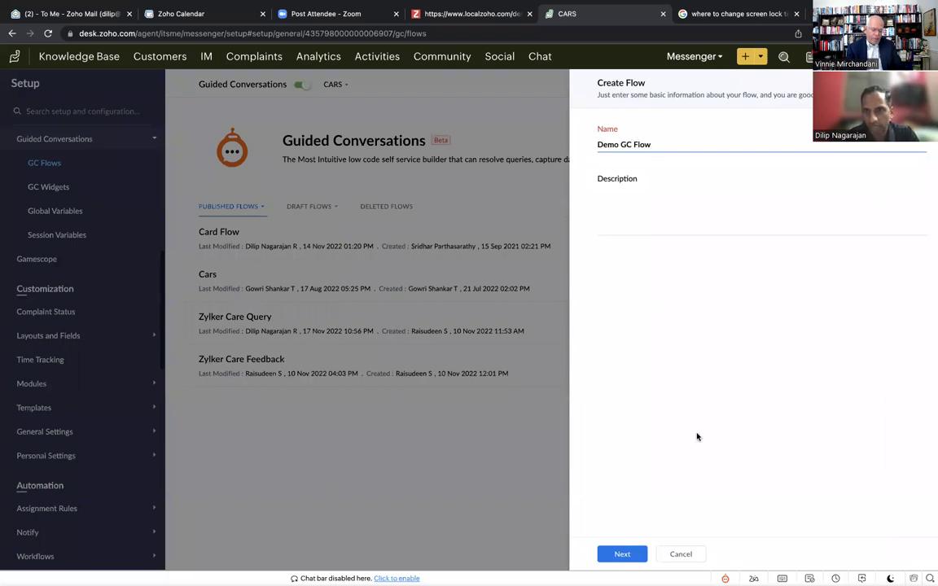
{"action": "left_click", "coordinate": [619, 551]}
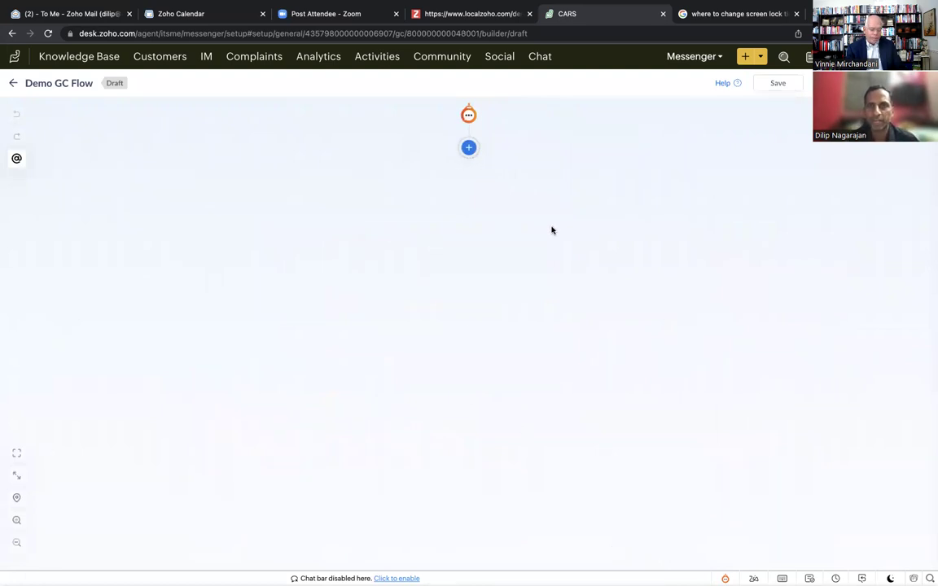
- Add a Text message block at the start of the flow with the message "Welcome Message"
{"action": "left_click", "coordinate": [469, 148]}
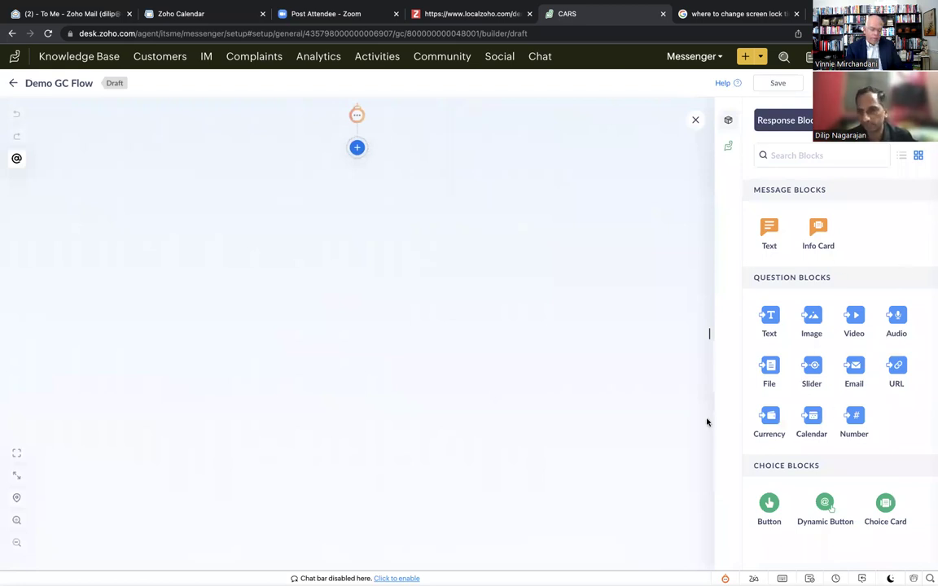
{"action": "left_click", "coordinate": [764, 233]}
{"action": "left_click", "coordinate": [768, 178]}
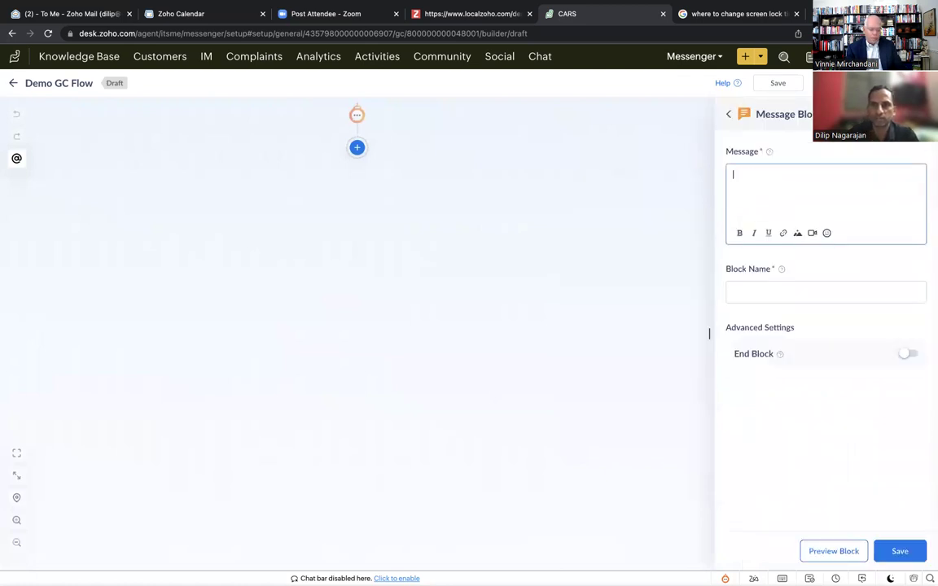
{"action": "type", "text": "Whe"}
{"action": "key", "text": "BackSpace"}
{"action": "key", "text": "BackSpace"}
{"action": "key", "text": "BackSpace"}
{"action": "type", "text": "Welco"}
{"action": "key", "text": "BackSpace"}
{"action": "type", "text": "om"}
{"action": "key", "text": "BackSpace"}
{"action": "key", "text": "BackSpace"}
{"action": "key", "text": "BackSpace"}
{"action": "key", "text": "BackSpace"}
{"action": "type", "text": "k"}
{"action": "key", "text": "BackSpace"}
{"action": "type", "text": "lcome Message"}
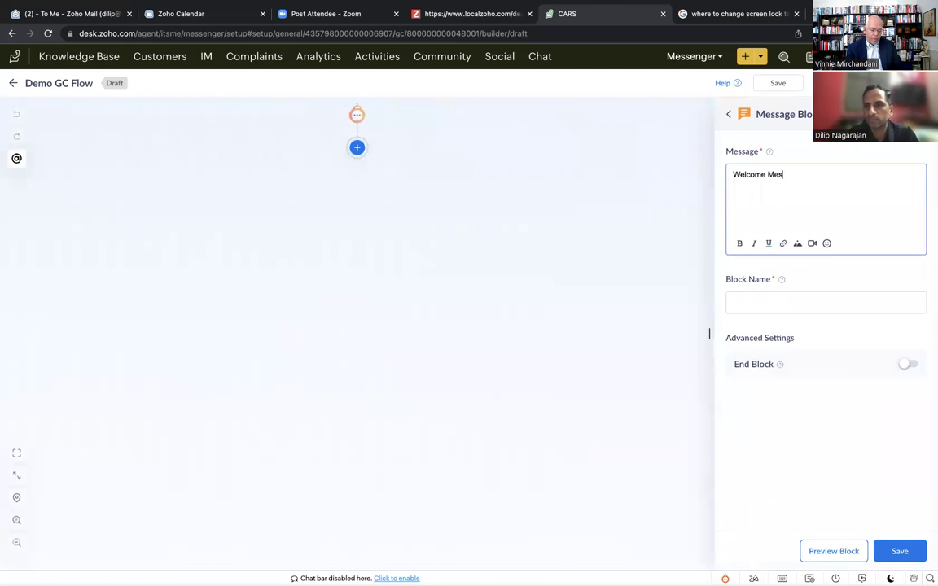
- Name the message block "Welcome block" and save it to the flow
{"action": "left_click", "coordinate": [766, 304]}
{"action": "type", "text": "We"}
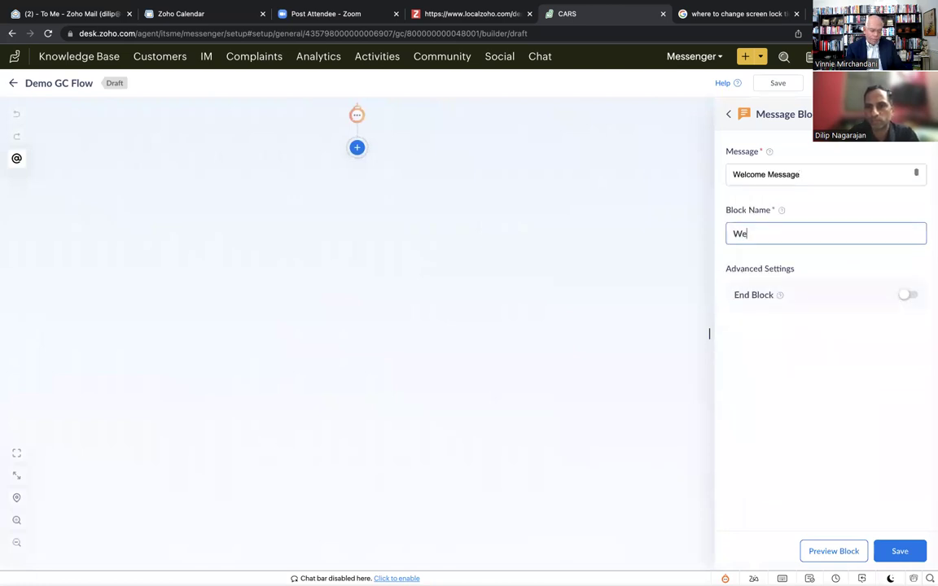
{"action": "type", "text": "lcome blcok"}
{"action": "key", "text": "BackSpace"}
{"action": "key", "text": "BackSpace"}
{"action": "key", "text": "BackSpace"}
{"action": "type", "text": "ock"}
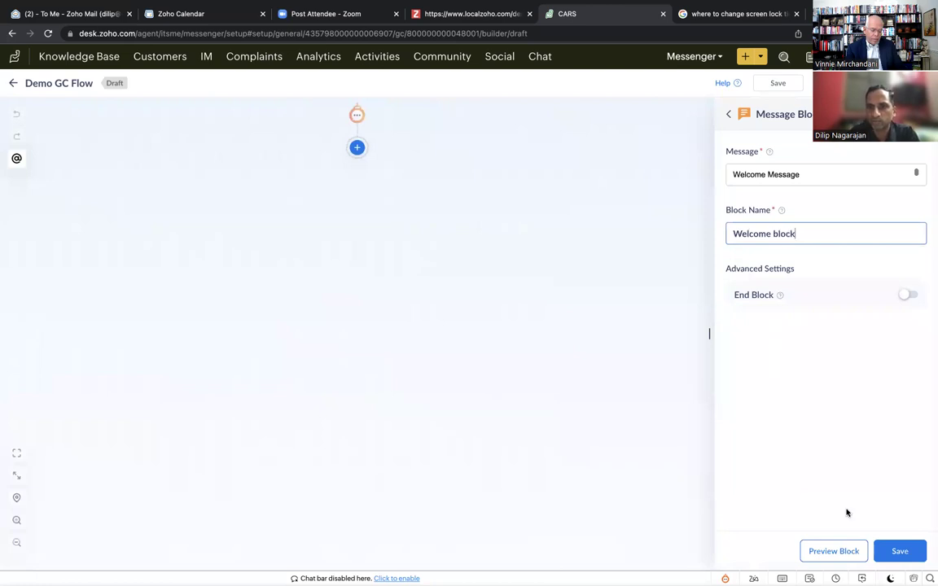
{"action": "left_click", "coordinate": [900, 551]}
- Add a Button choice block below the Welcome block with the question "Which Prodct"
{"action": "left_click", "coordinate": [469, 192]}
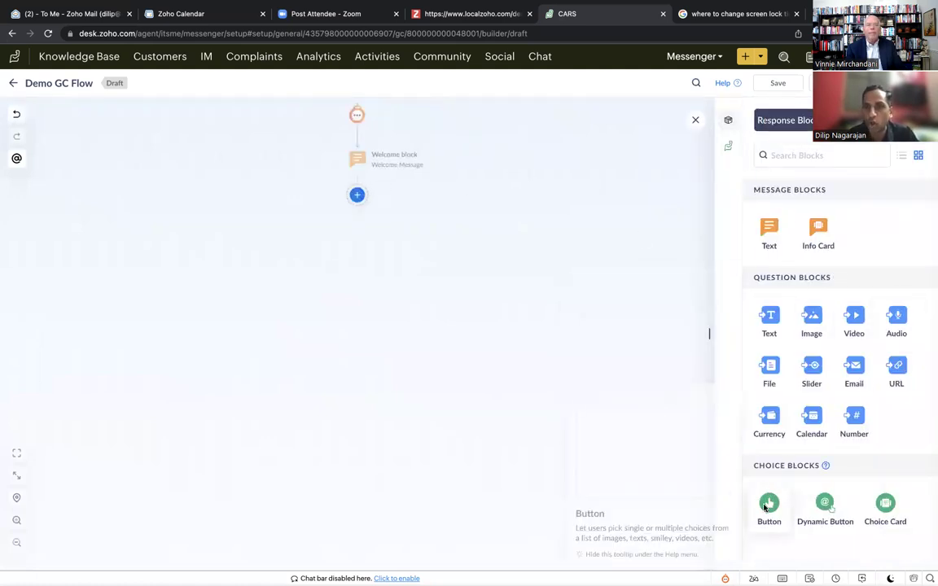
{"action": "left_click", "coordinate": [767, 506]}
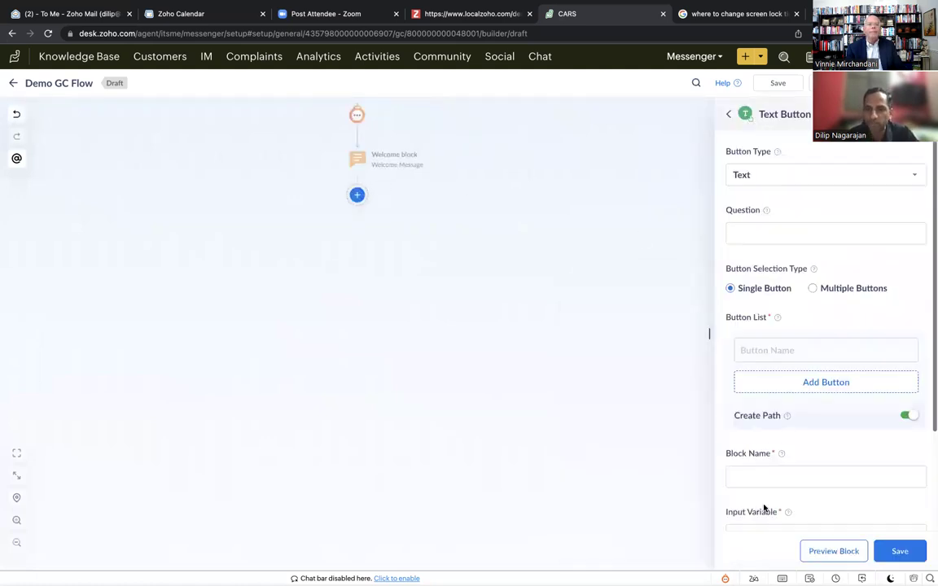
{"action": "left_click", "coordinate": [776, 237]}
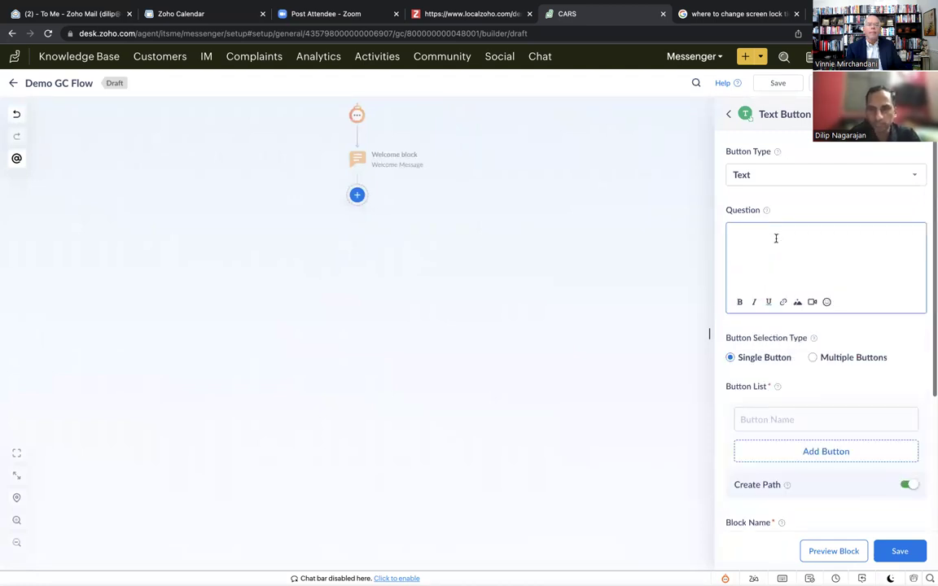
{"action": "type", "text": "Which Prodct"}
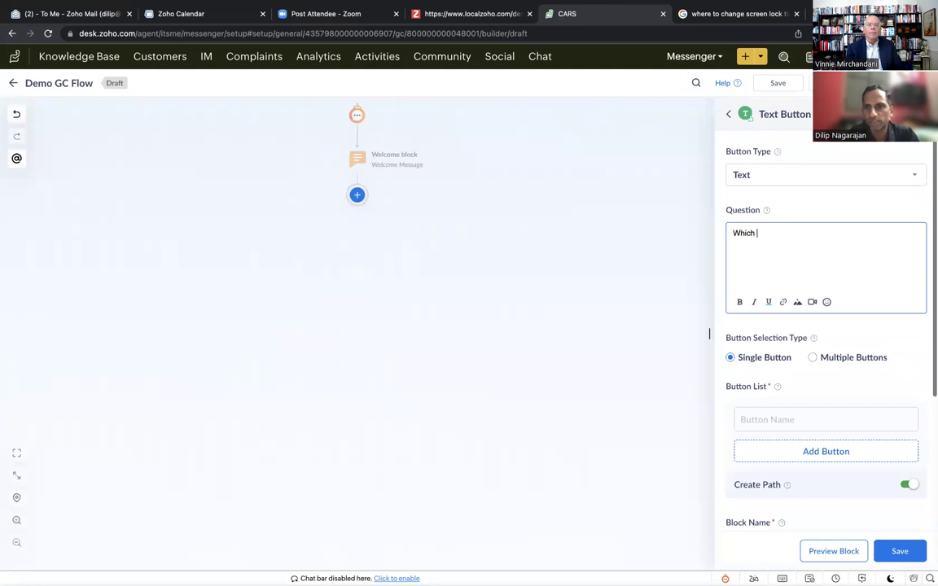
- Enter zPhone and zPad as the two choices in the block's button list
{"action": "left_click", "coordinate": [778, 421]}
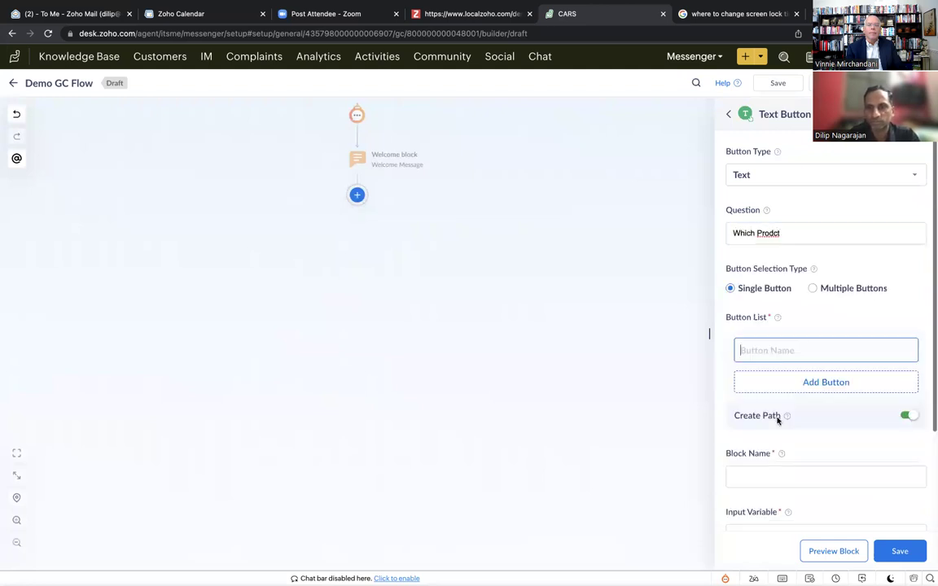
{"action": "type", "text": "zPhone"}
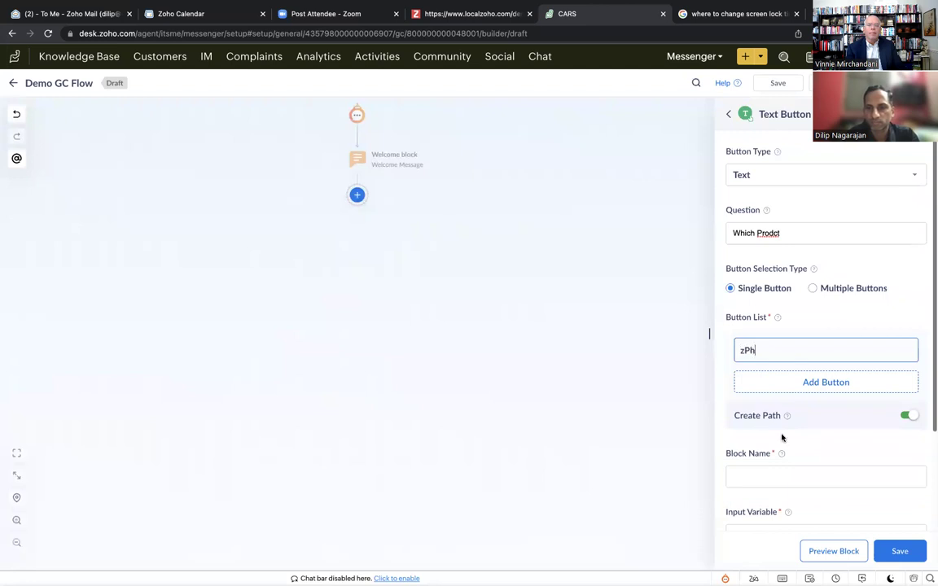
{"action": "left_click", "coordinate": [784, 382]}
{"action": "type", "text": "zPad"}
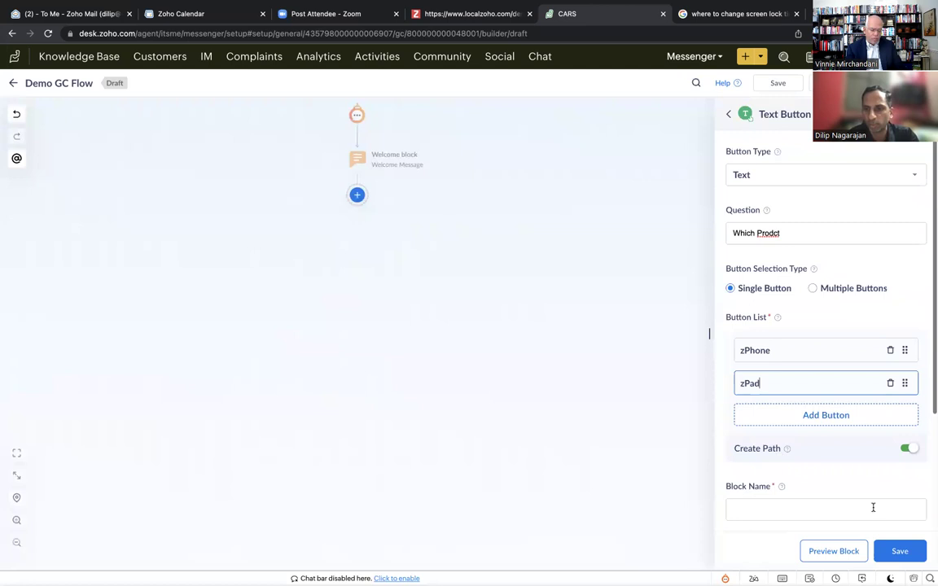
- Name the button block "Product type" and save it to the flow
{"action": "left_click", "coordinate": [827, 510]}
{"action": "type", "text": "Product type"}
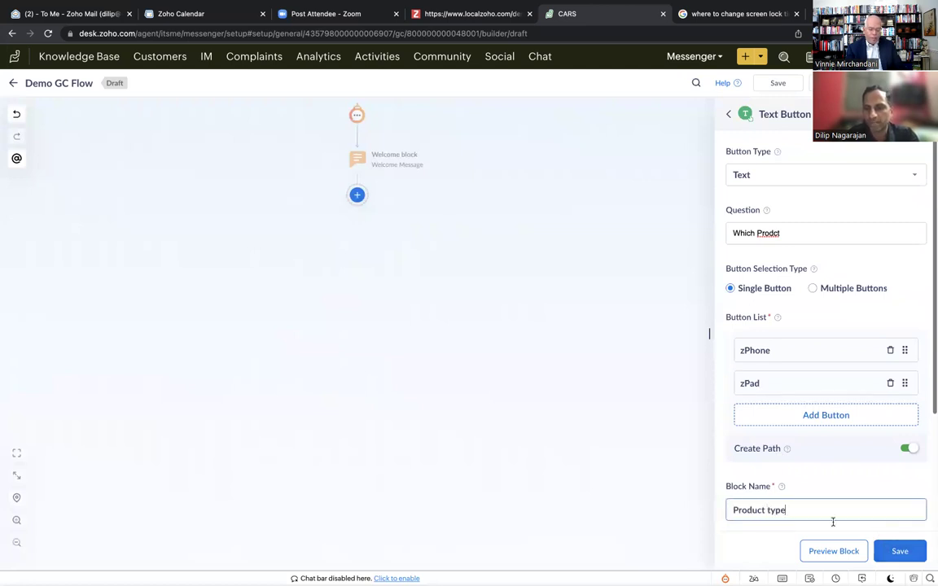
{"action": "left_click", "coordinate": [899, 551]}
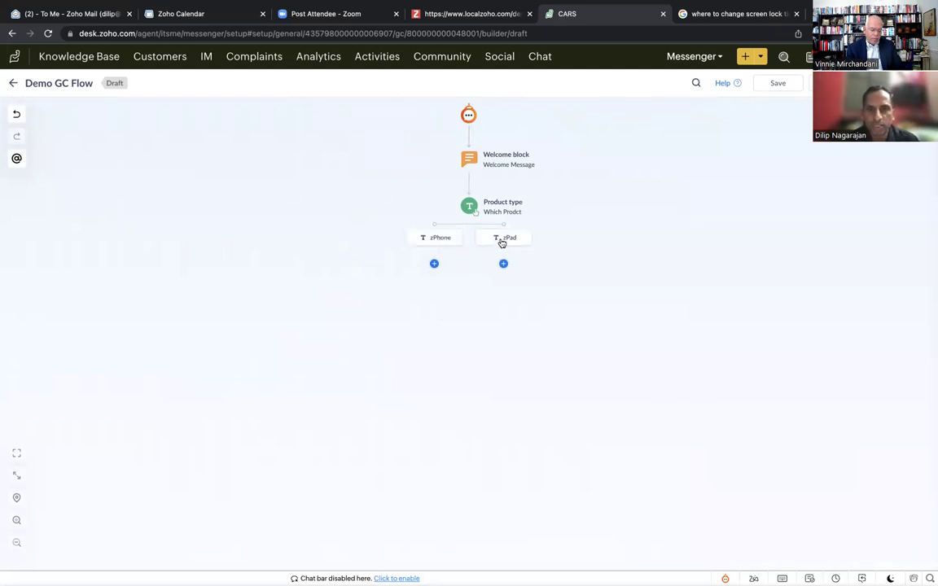
- Open a new Webhook action block under the zPhone branch and examine its configuration settings
{"action": "left_click", "coordinate": [435, 265]}
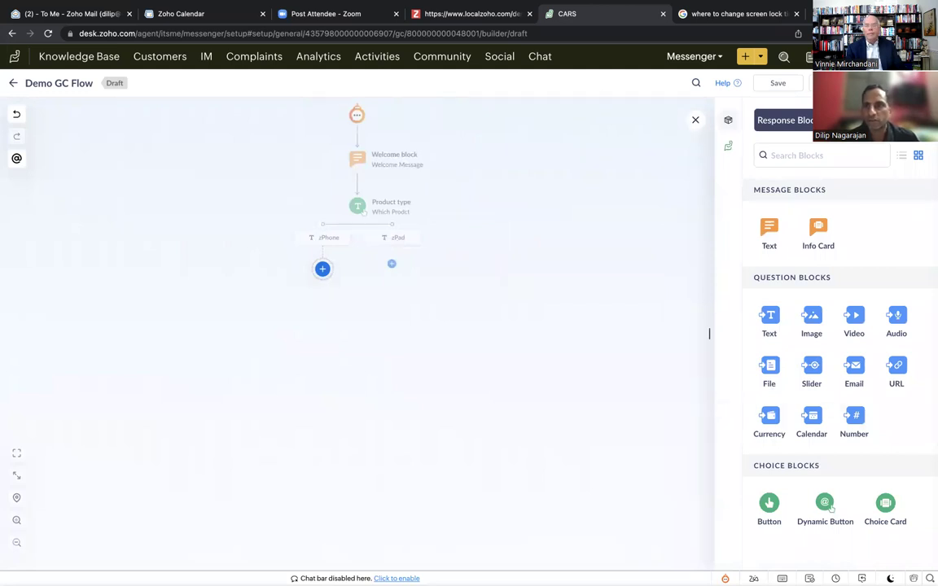
{"action": "left_click", "coordinate": [863, 119]}
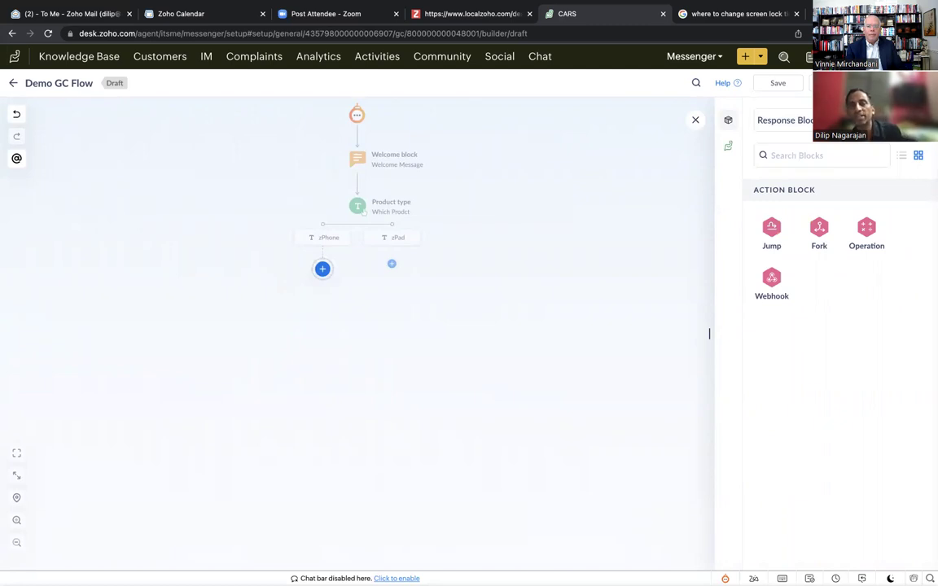
{"action": "left_click", "coordinate": [771, 277]}
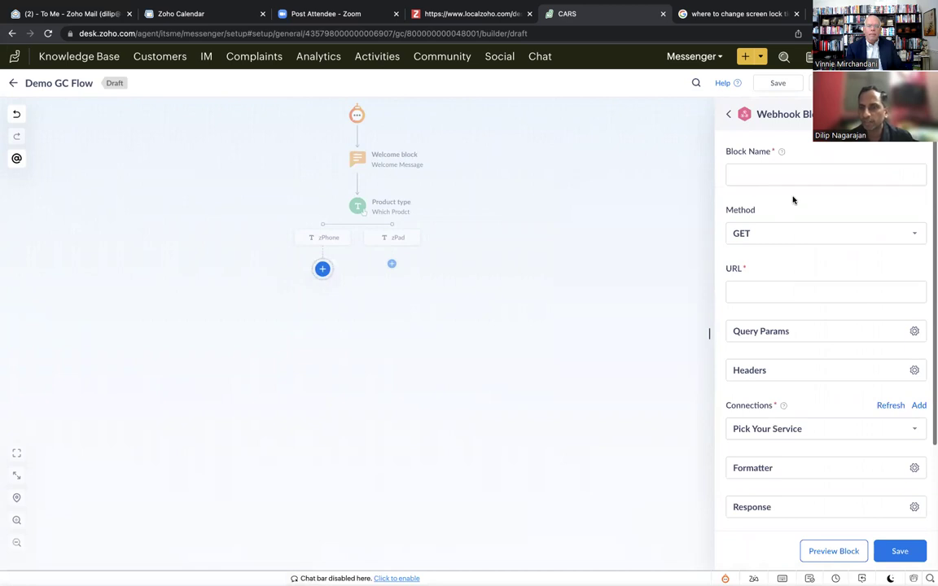
{"action": "left_click", "coordinate": [767, 177]}
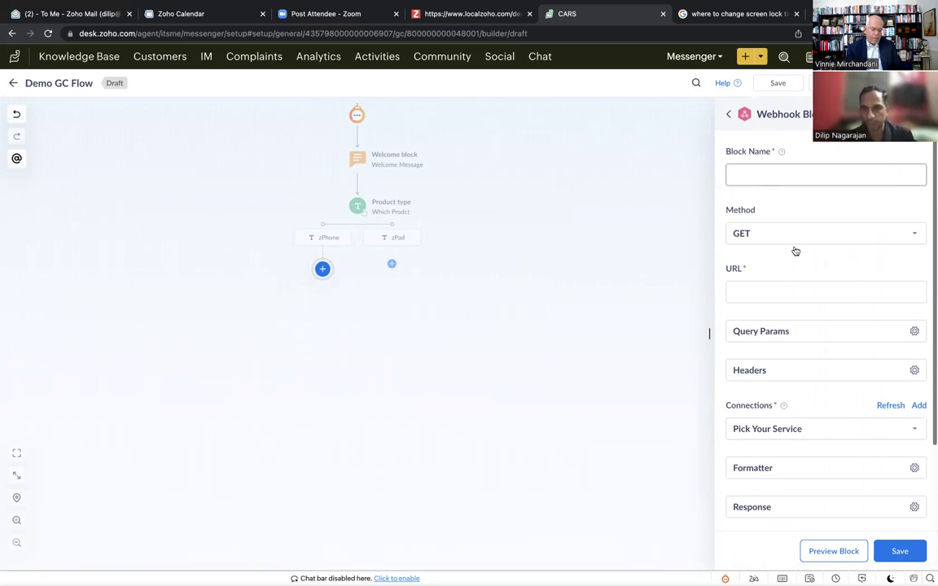
{"action": "scroll", "coordinate": [822, 371], "scroll_direction": "down", "scroll_amount": 2}
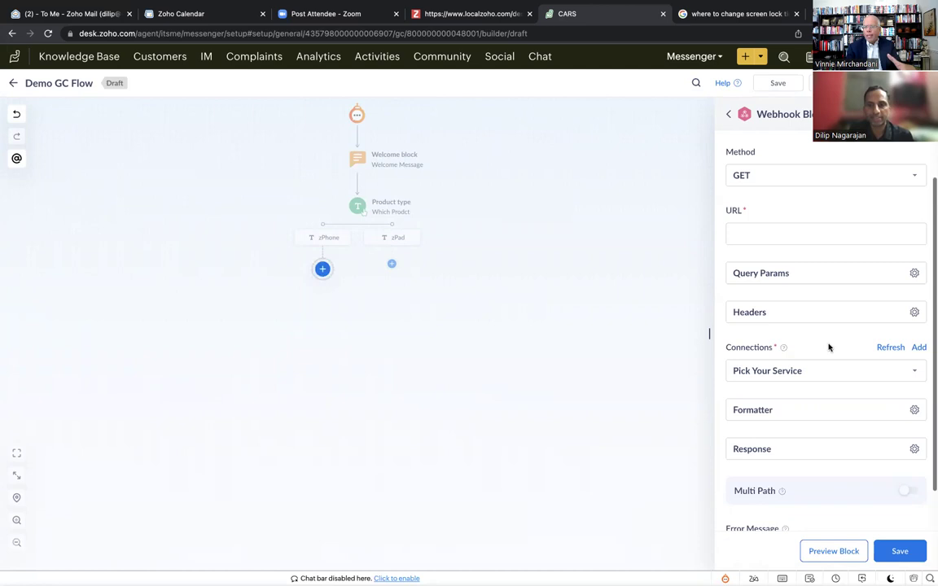
- Browse the default services for a new webhook connection and the My Connections list, and leave the Webhook block without saving
{"action": "left_click", "coordinate": [919, 348]}
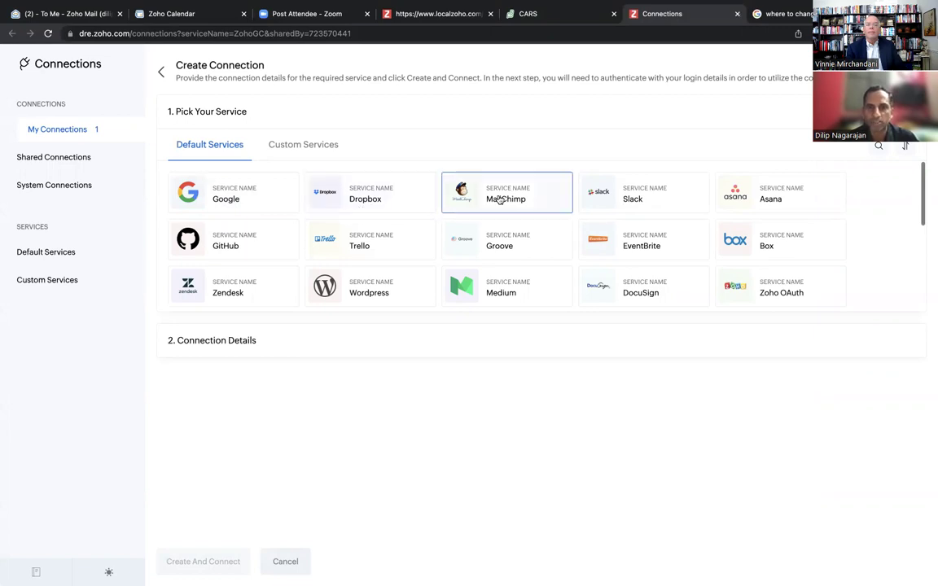
{"action": "scroll", "coordinate": [609, 229], "scroll_direction": "down", "scroll_amount": 3}
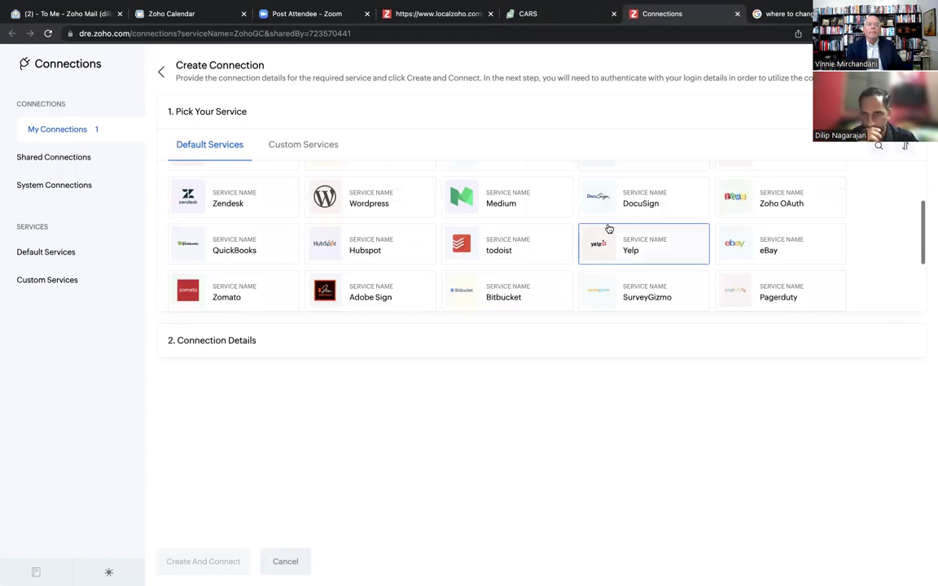
{"action": "left_click", "coordinate": [521, 14]}
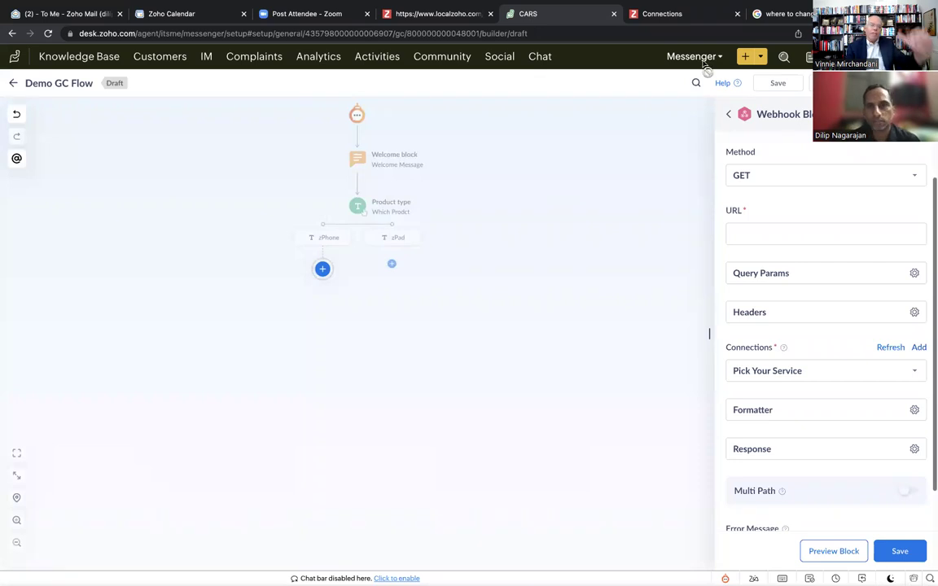
{"action": "left_click", "coordinate": [662, 14]}
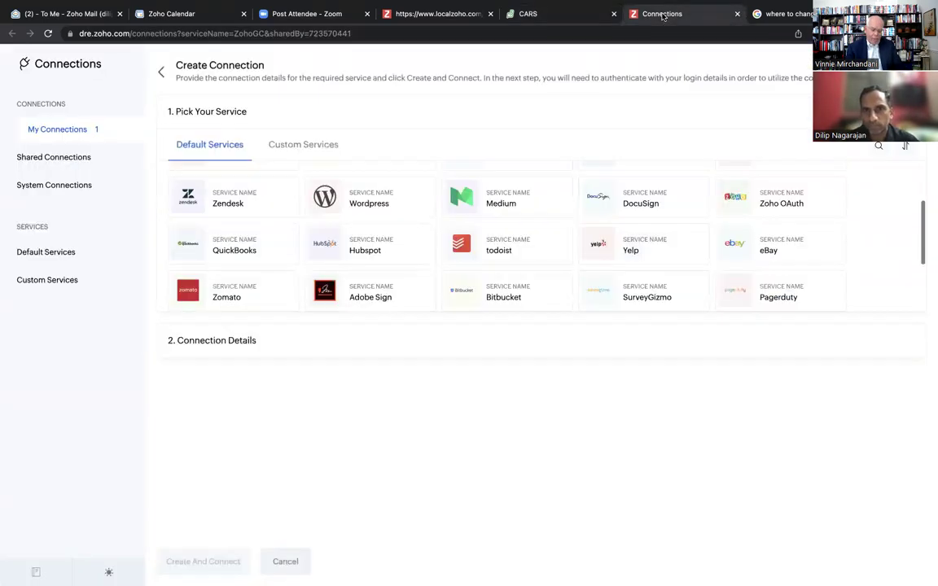
{"action": "left_click", "coordinate": [160, 73]}
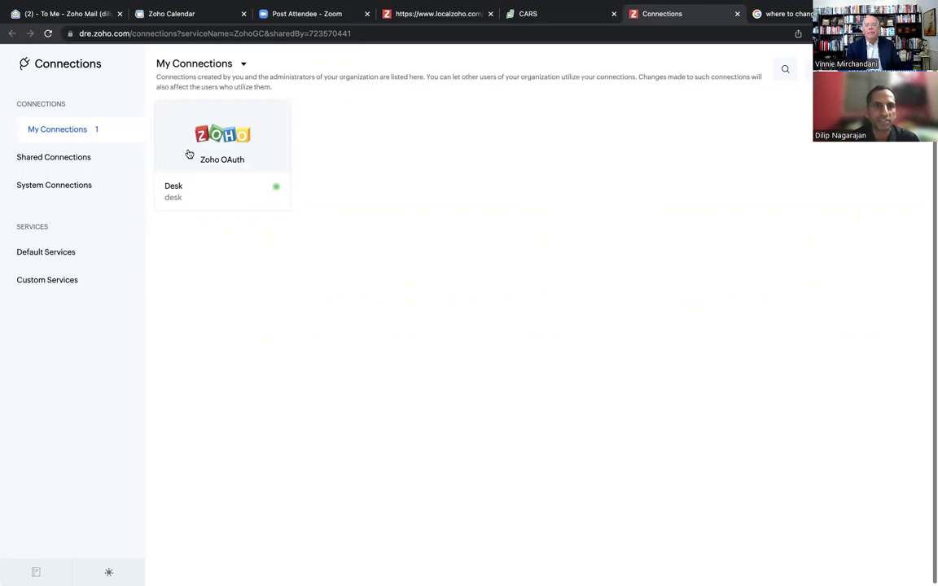
{"action": "mouse_move", "coordinate": [260, 172]}
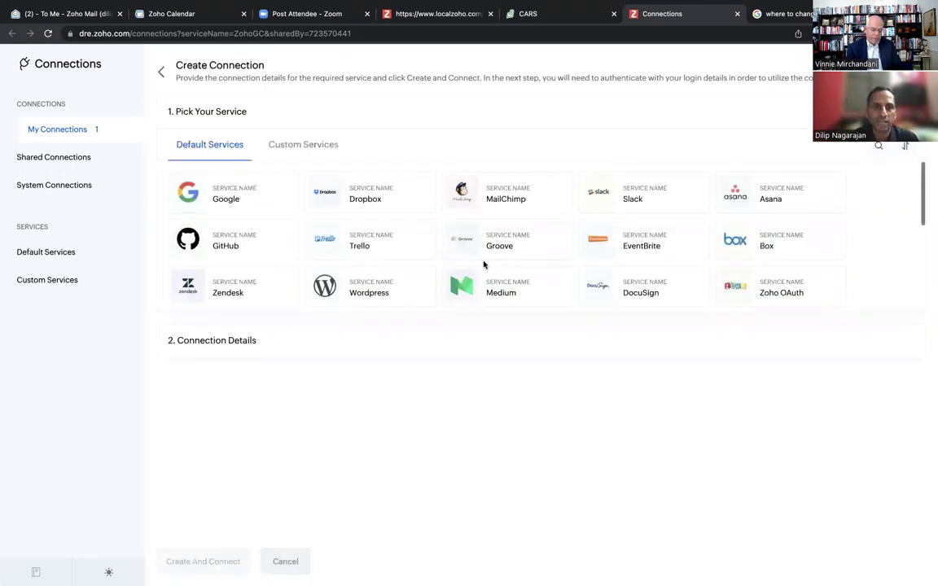
{"action": "scroll", "coordinate": [483, 264], "scroll_direction": "down", "scroll_amount": 3}
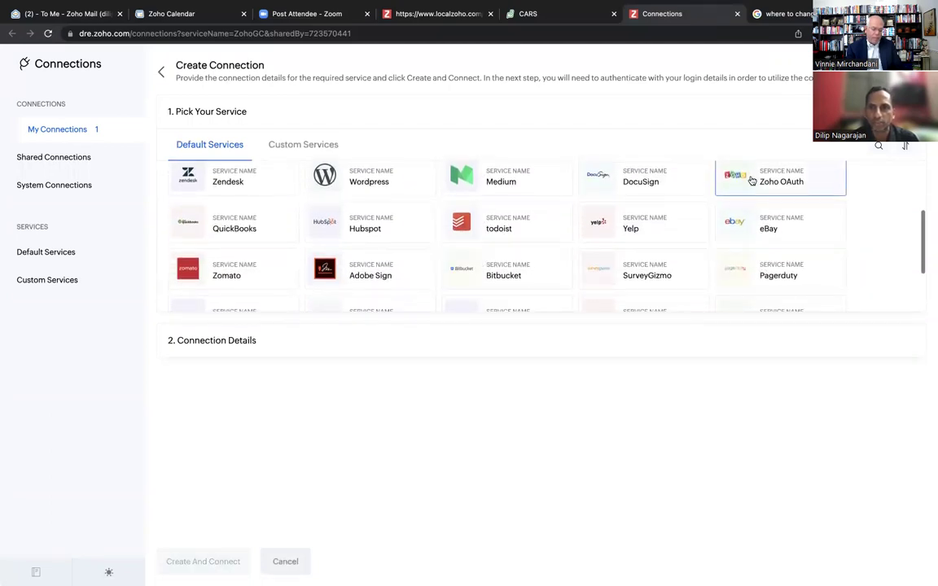
{"action": "scroll", "coordinate": [758, 186], "scroll_direction": "down", "scroll_amount": 3}
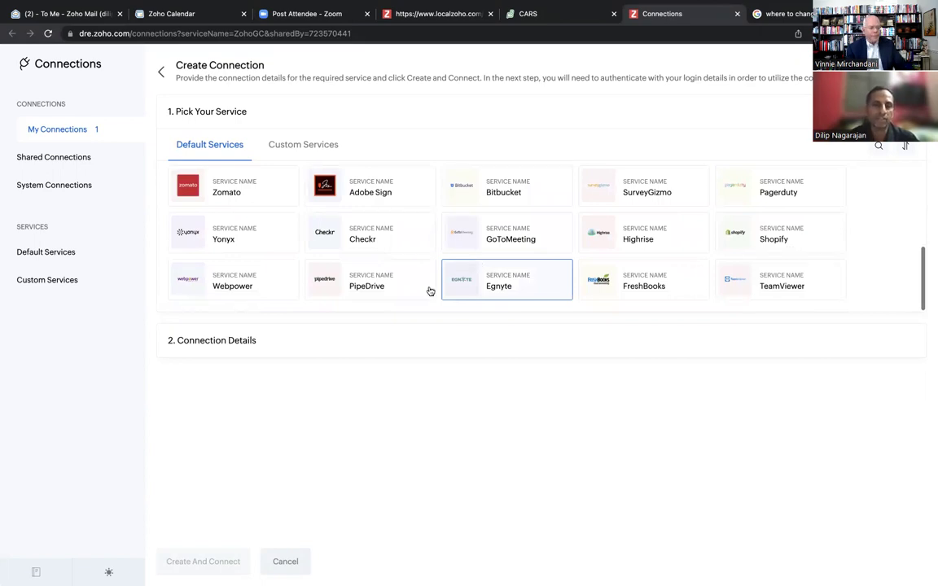
{"action": "left_click", "coordinate": [160, 73]}
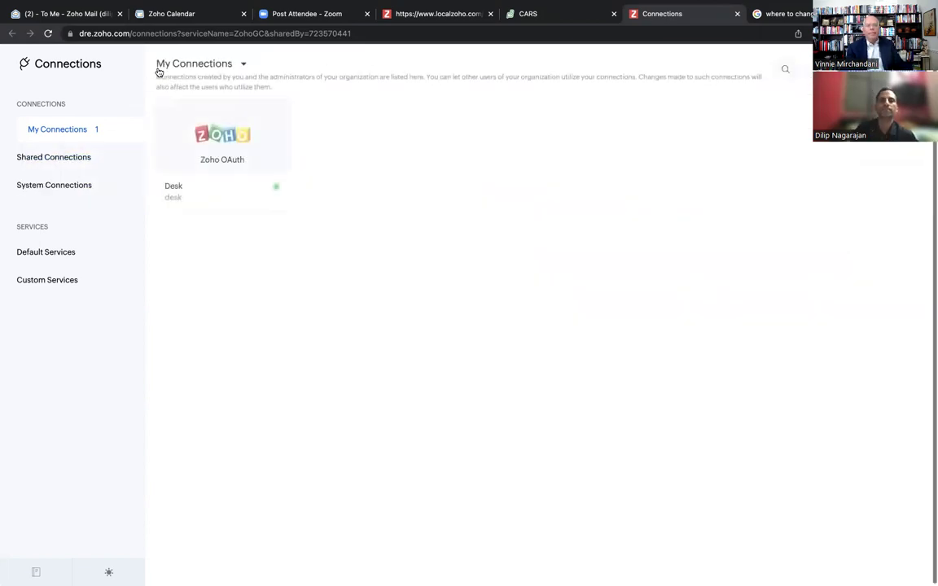
{"action": "left_click", "coordinate": [541, 13]}
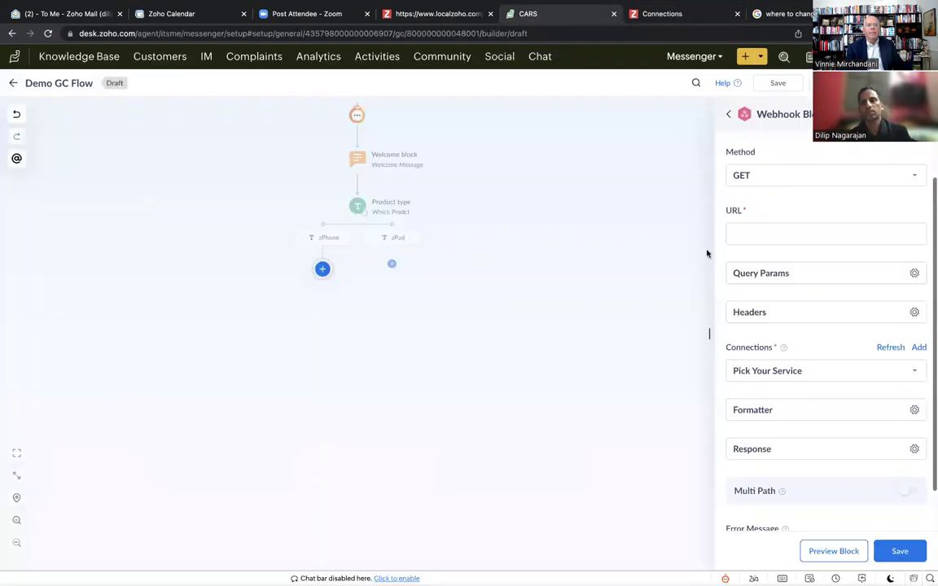
{"action": "left_click", "coordinate": [728, 117]}
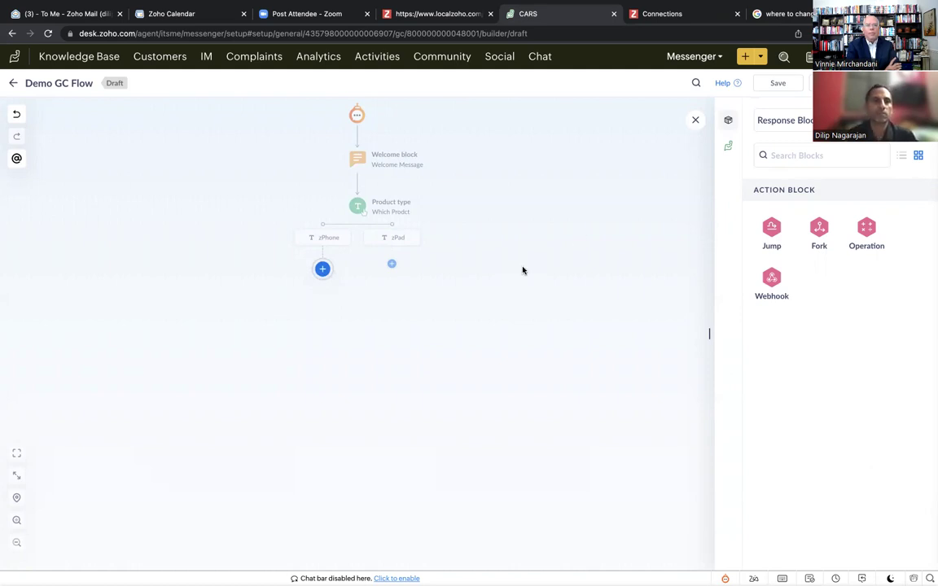
- Leave the flow builder and open the Instant Messaging channel integrations in the setup
{"action": "left_click", "coordinate": [13, 84]}
{"action": "left_click", "coordinate": [515, 364]}
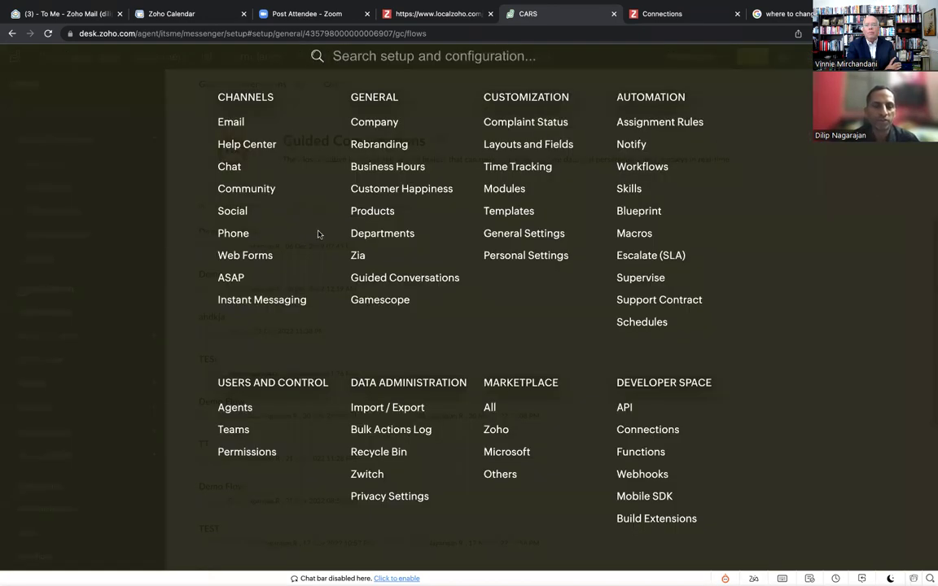
{"action": "left_click", "coordinate": [250, 301]}
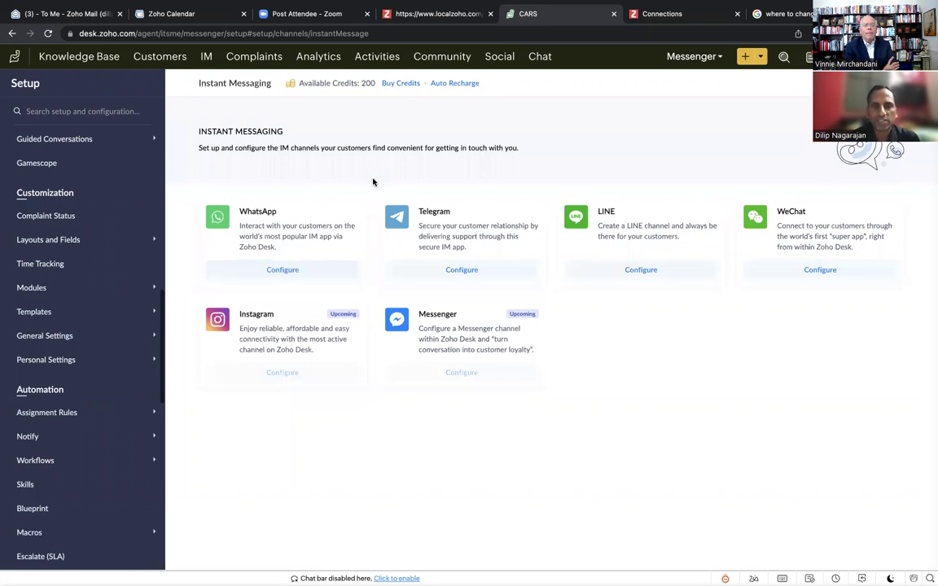
- Open the WhatsApp channel configuration and switch its department to CARS
{"action": "left_click", "coordinate": [285, 274]}
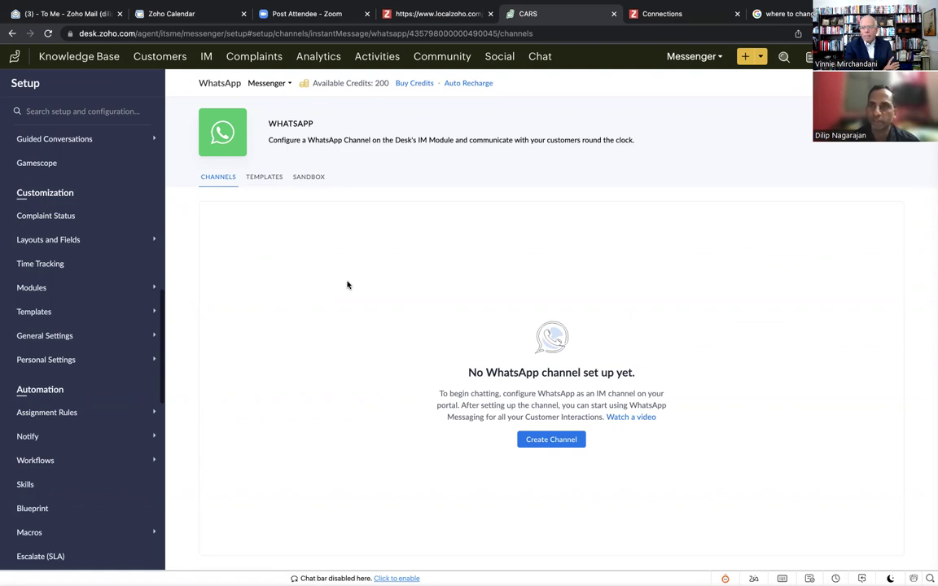
{"action": "left_click", "coordinate": [270, 84]}
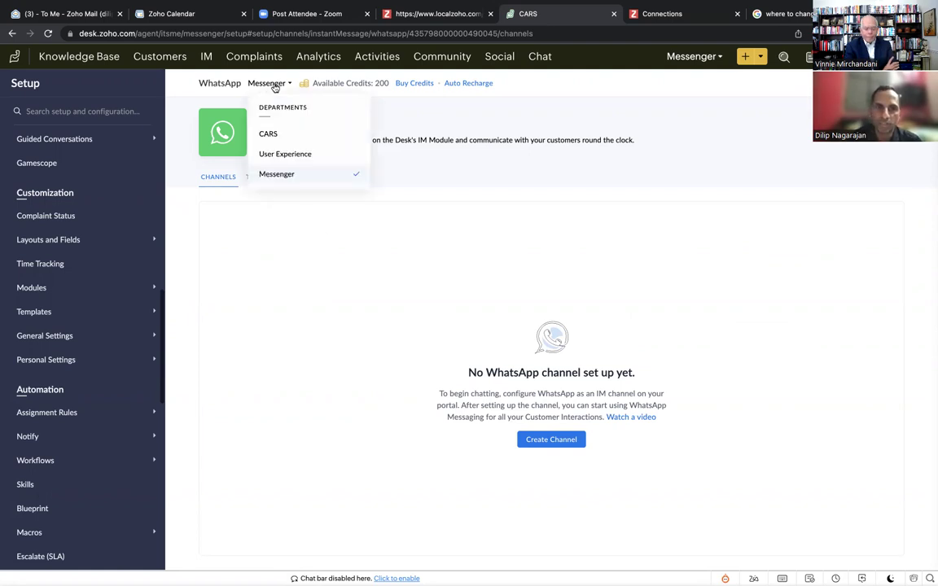
{"action": "left_click", "coordinate": [268, 134]}
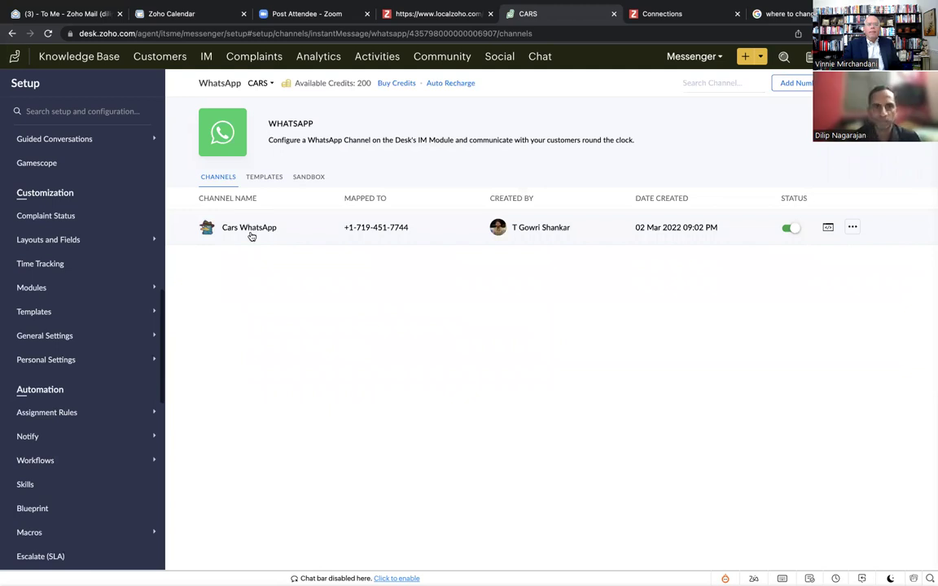
- Open the Cars WhatsApp channel and examine its Channel Info and Business Info sections
{"action": "left_click", "coordinate": [249, 230]}
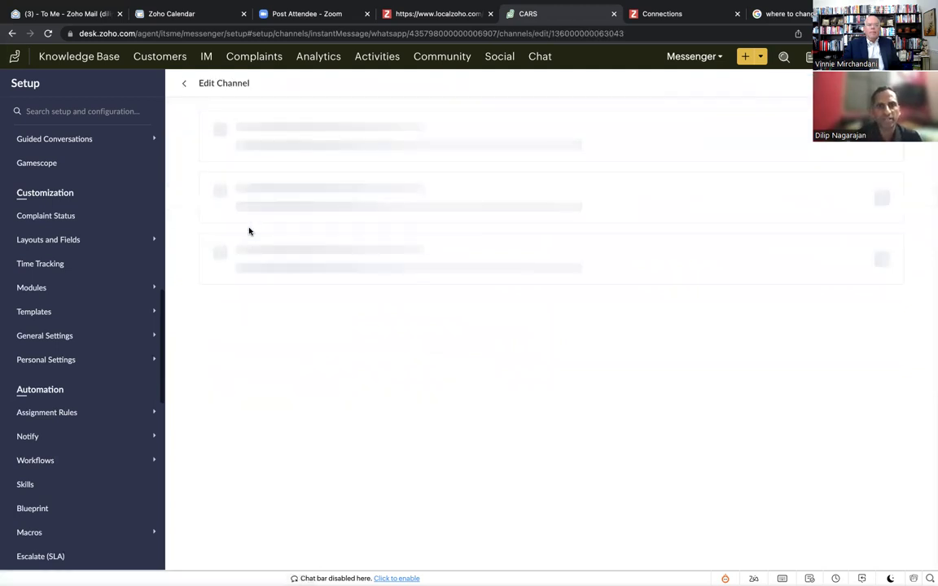
{"action": "left_click", "coordinate": [268, 144]}
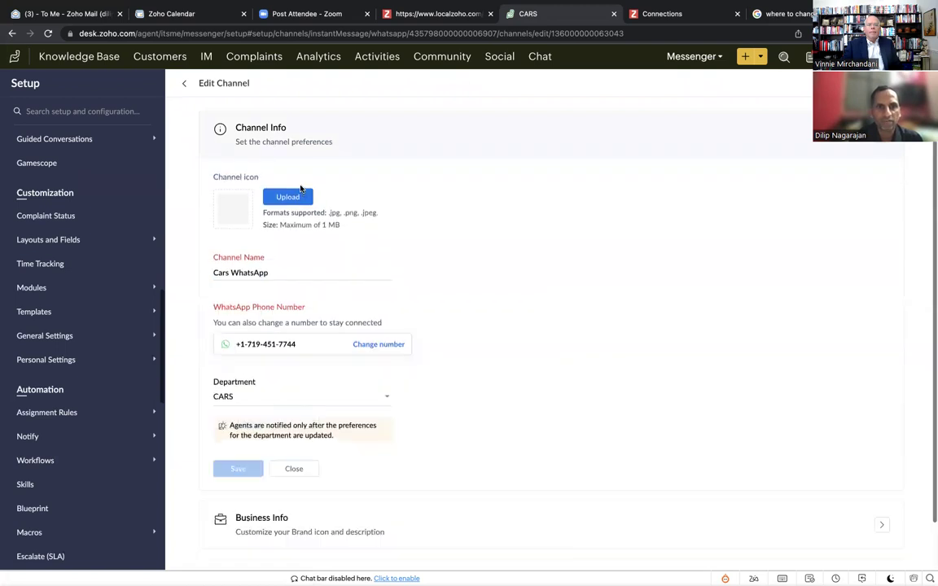
{"action": "scroll", "coordinate": [307, 267], "scroll_direction": "down", "scroll_amount": 1}
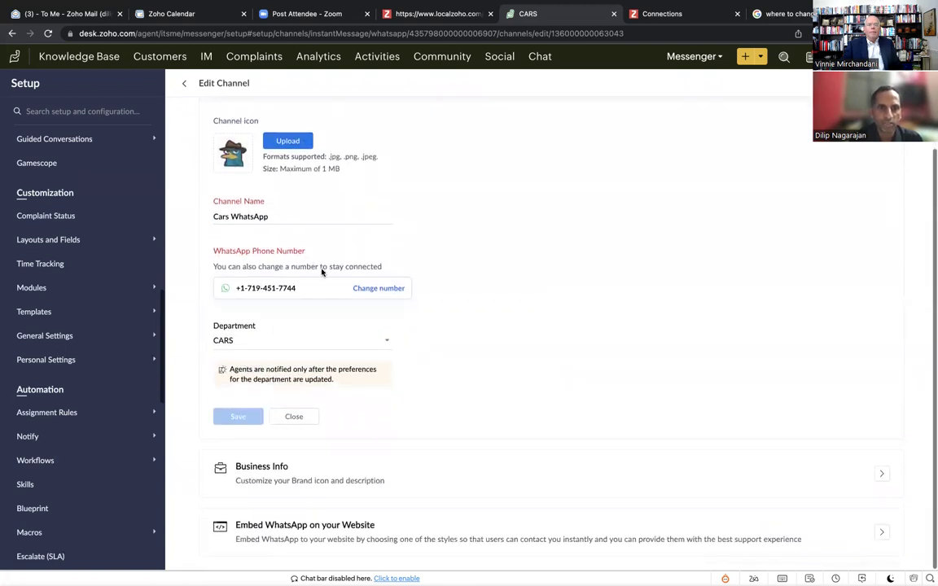
{"action": "left_click", "coordinate": [263, 471]}
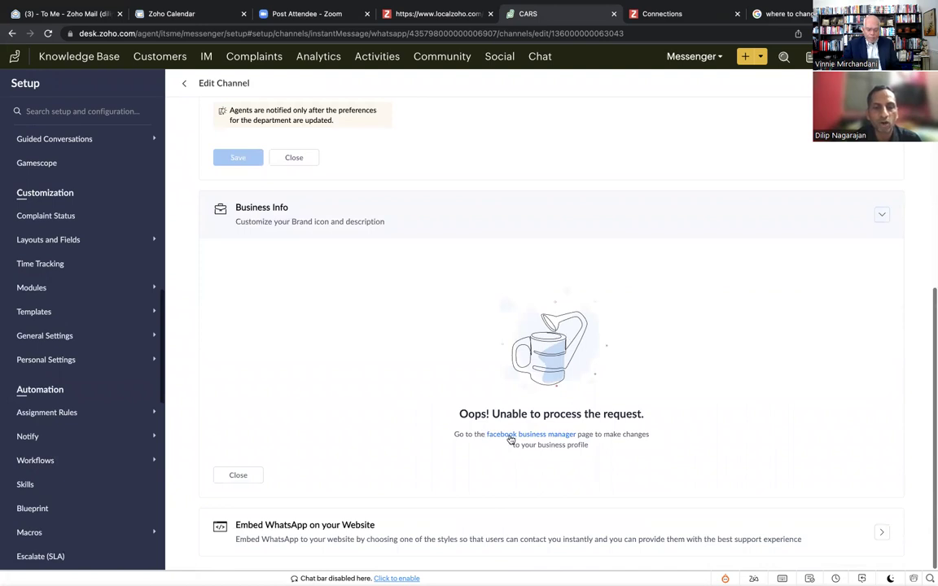
- Examine the Link, QR Code and Message Button styles for embedding WhatsApp on a website, copy the chat link, and return to the channel list
{"action": "left_click", "coordinate": [297, 523]}
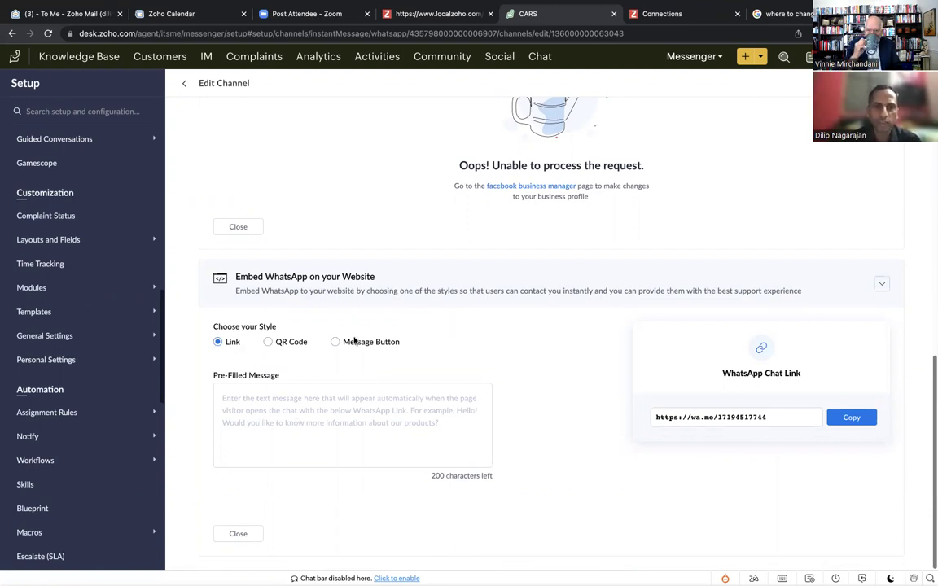
{"action": "left_click", "coordinate": [841, 423]}
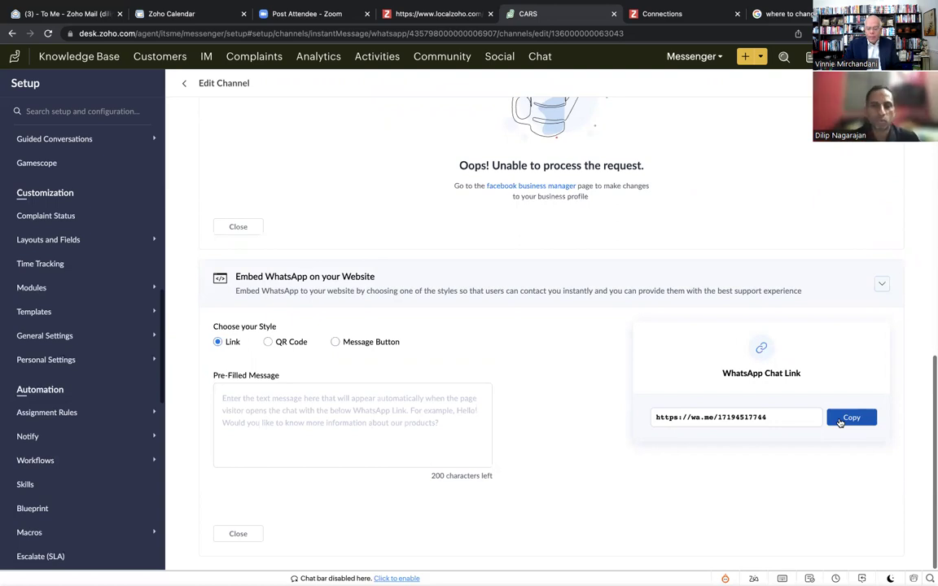
{"action": "left_click", "coordinate": [267, 342]}
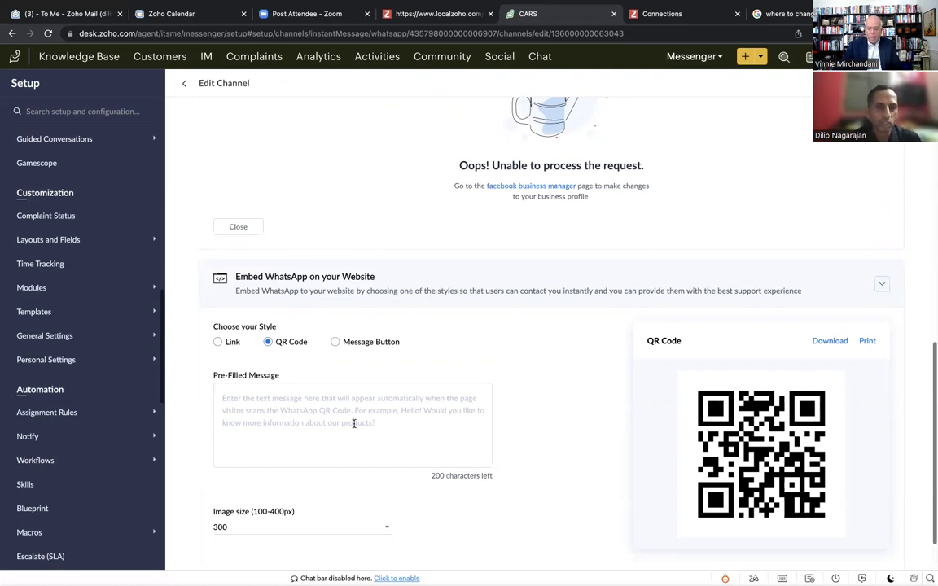
{"action": "left_click", "coordinate": [335, 342]}
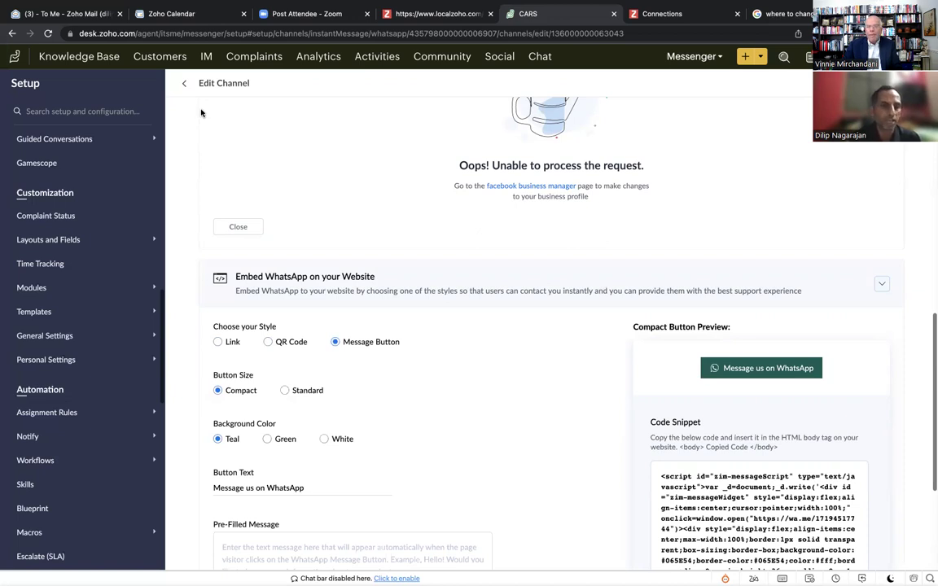
{"action": "left_click", "coordinate": [184, 83]}
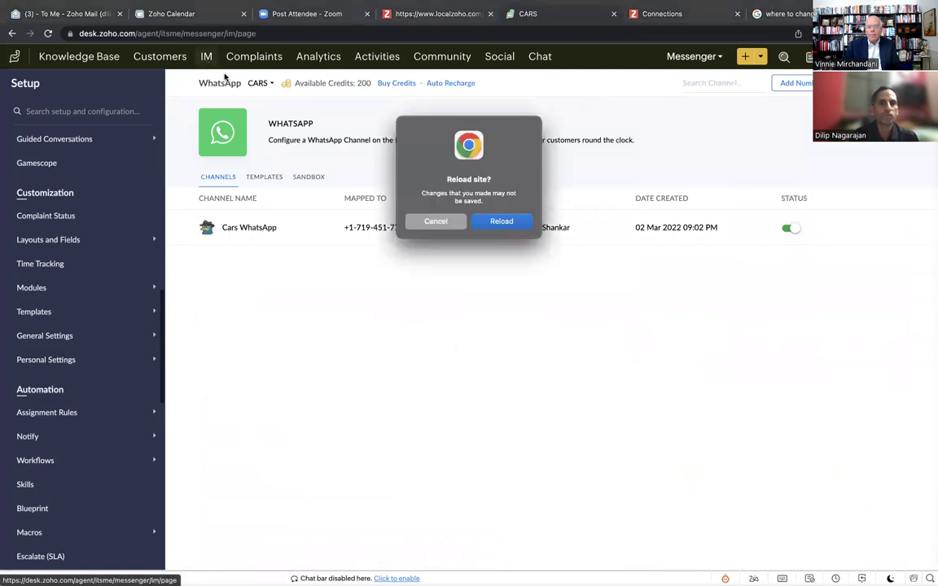
- Switch to the IM module, discarding unsaved changes, and show All Conversations in the conversation list
{"action": "left_click", "coordinate": [492, 220]}
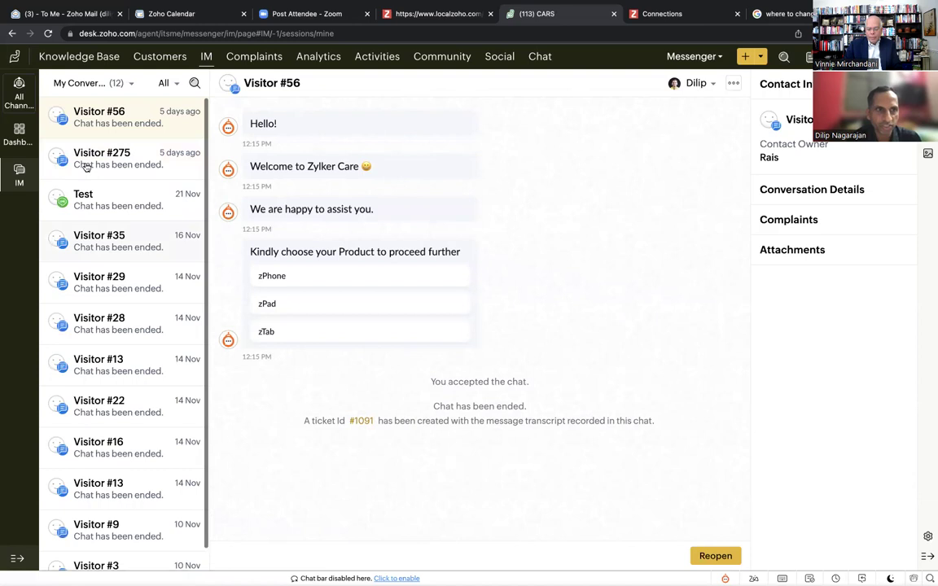
{"action": "left_click", "coordinate": [114, 82]}
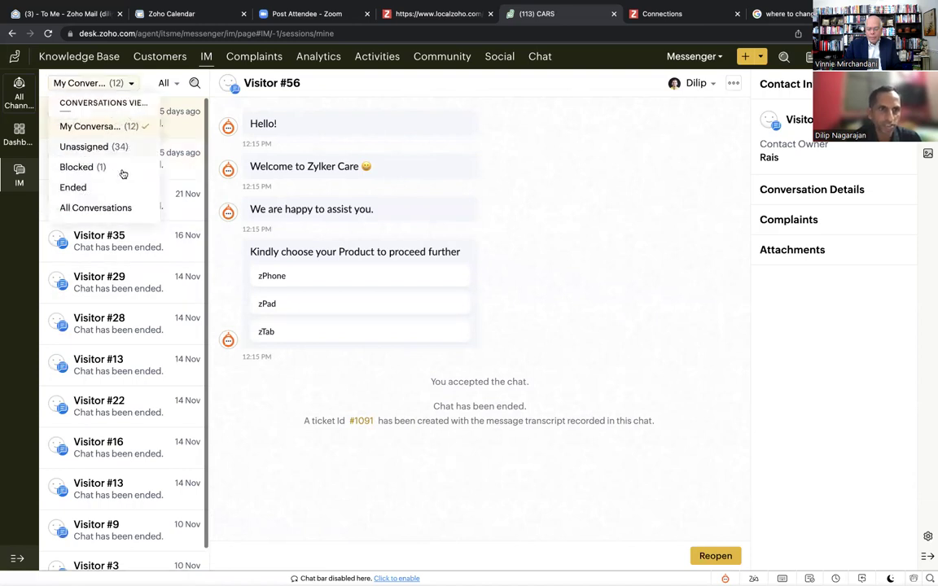
{"action": "left_click", "coordinate": [98, 207]}
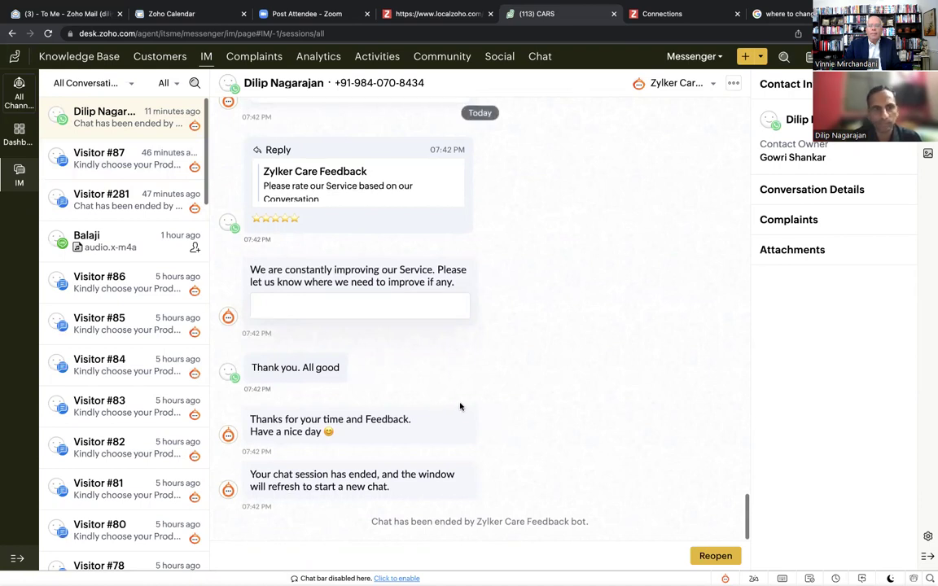
- Examine the integrated channels available for filtering, including the WhatsApp ones, keep All Channels selected, and look through the conversation list
{"action": "left_click", "coordinate": [19, 96]}
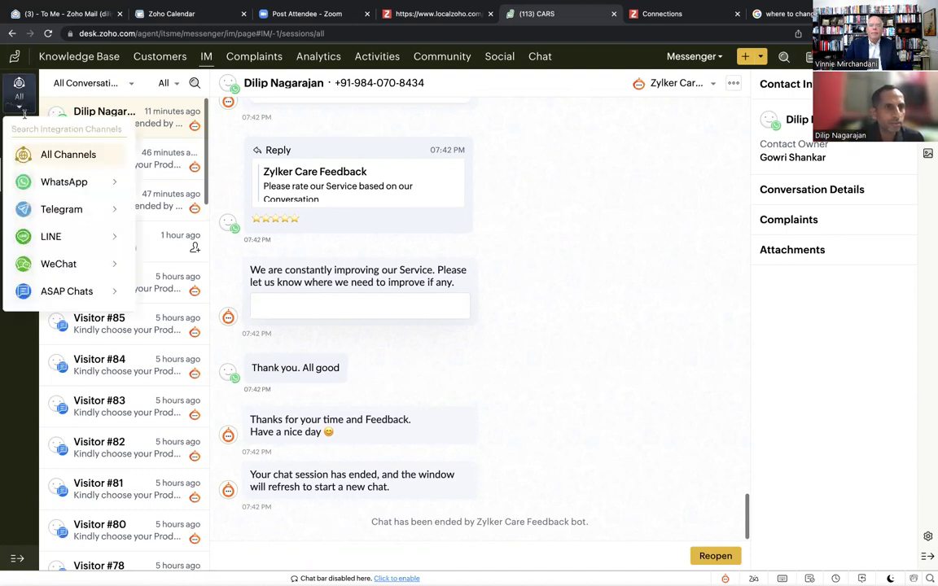
{"action": "left_click", "coordinate": [47, 181]}
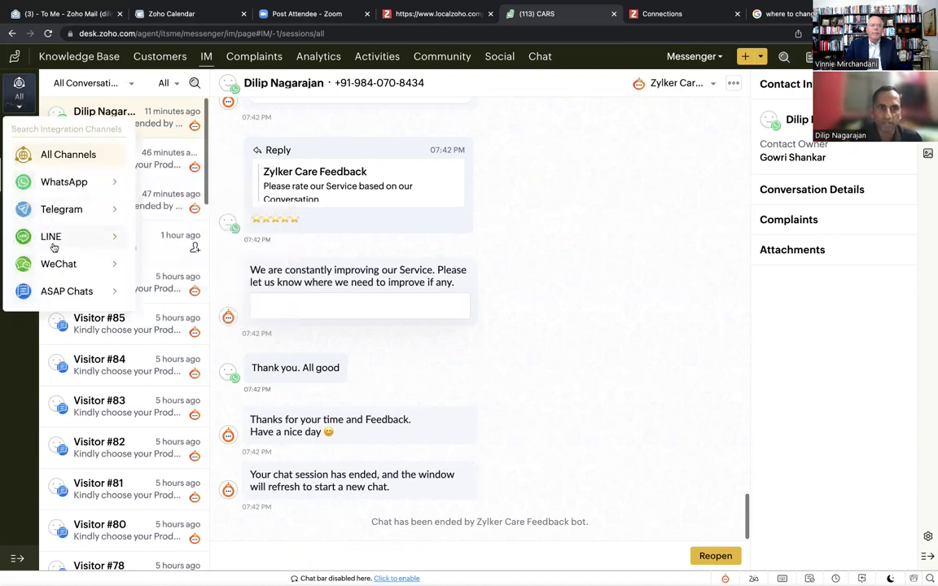
{"action": "mouse_move", "coordinate": [53, 187]}
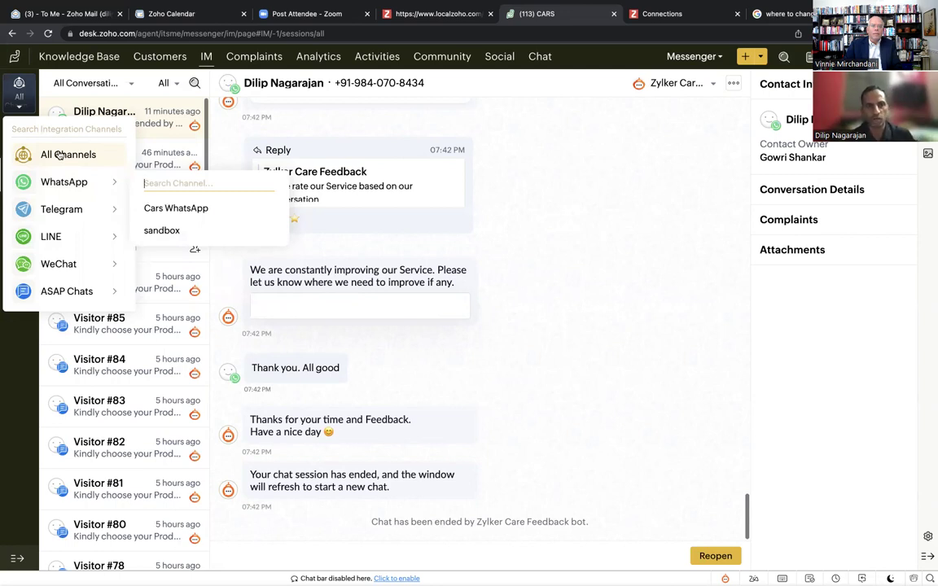
{"action": "left_click", "coordinate": [58, 155]}
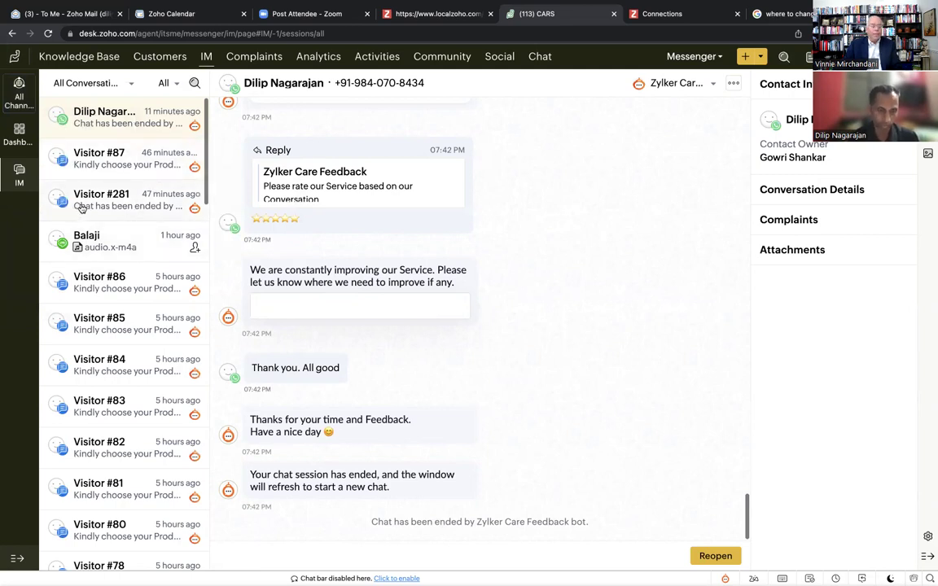
{"action": "scroll", "coordinate": [81, 317], "scroll_direction": "down", "scroll_amount": 5}
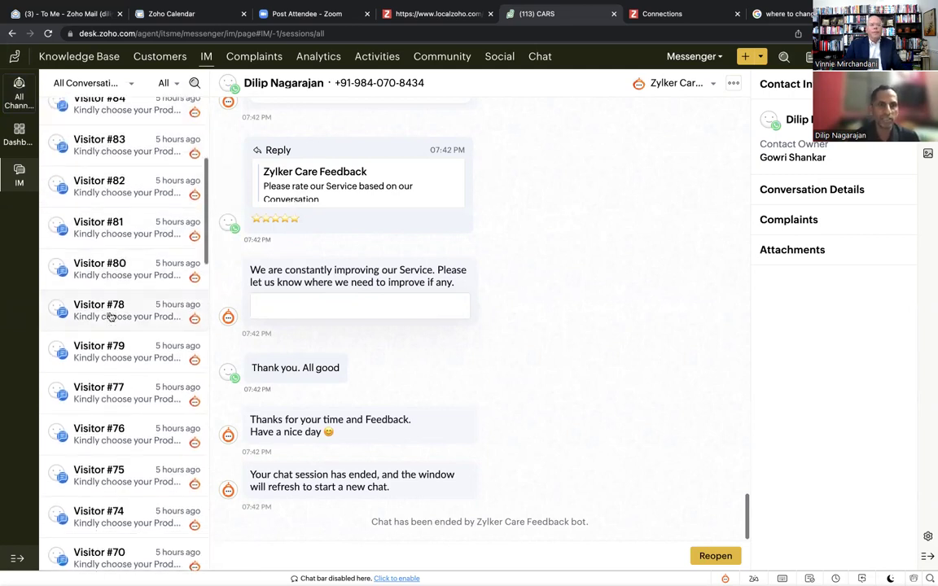
{"action": "scroll", "coordinate": [110, 318], "scroll_direction": "up", "scroll_amount": 5}
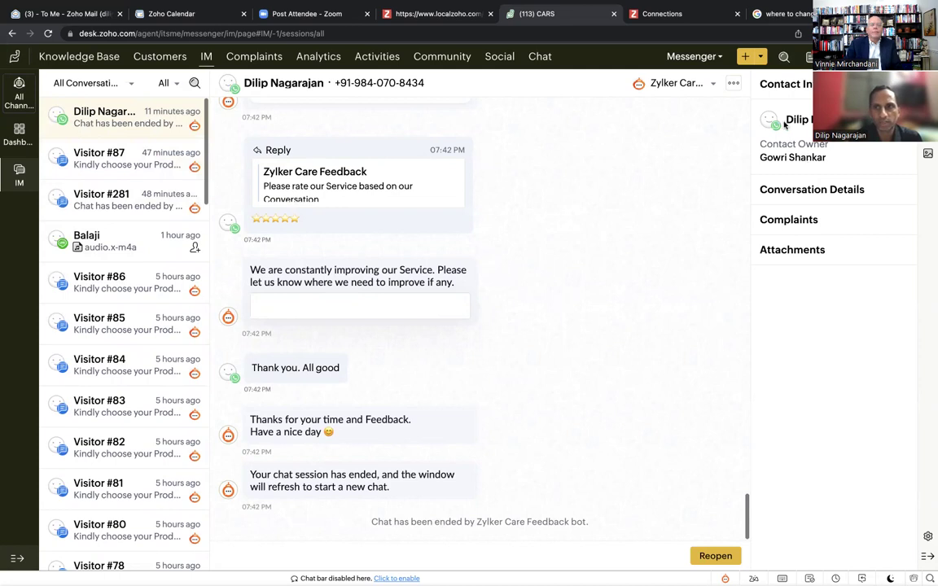
- Examine the conversation details, related complaints and attachments of the most recent WhatsApp conversation
{"action": "left_click", "coordinate": [830, 189]}
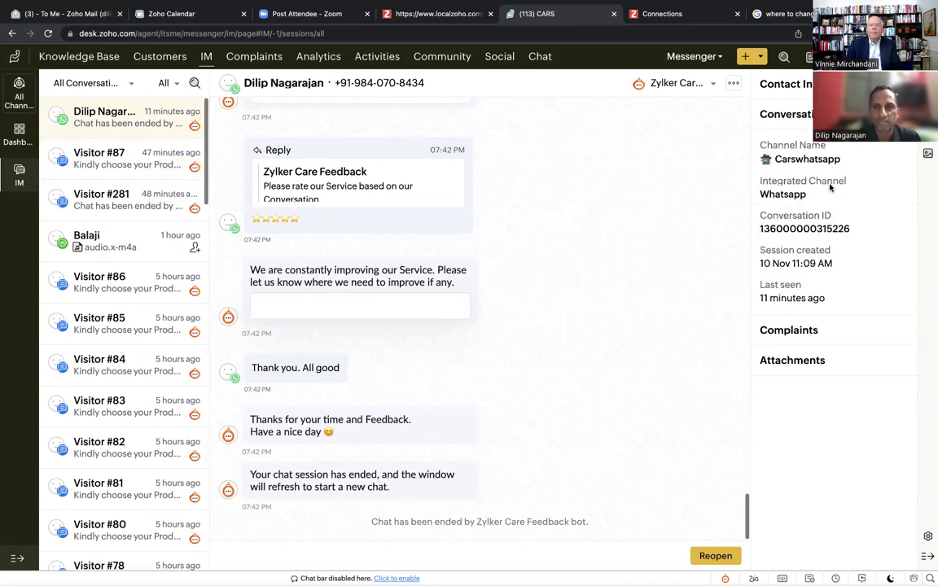
{"action": "left_click", "coordinate": [827, 196]}
{"action": "left_click", "coordinate": [795, 147]}
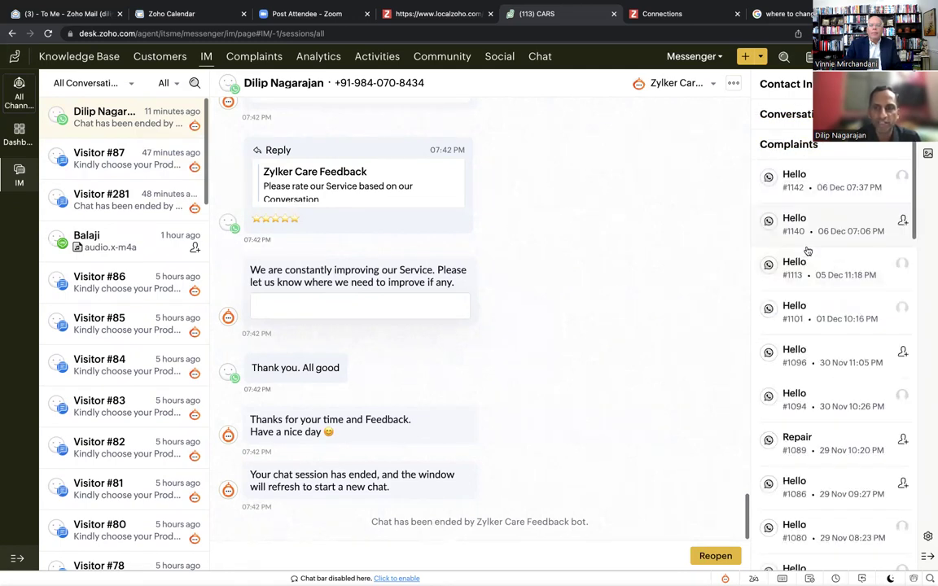
{"action": "scroll", "coordinate": [808, 251], "scroll_direction": "down", "scroll_amount": 15}
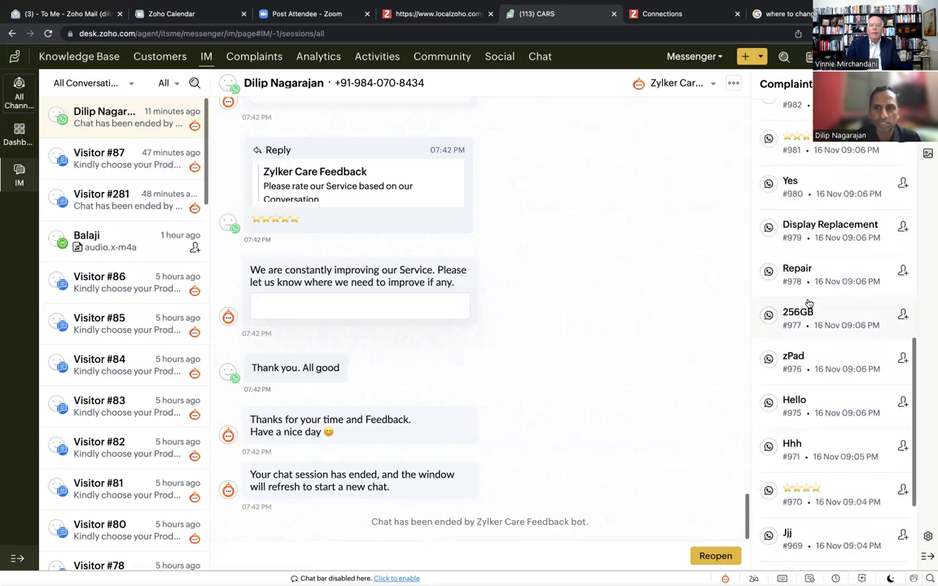
{"action": "scroll", "coordinate": [808, 302], "scroll_direction": "up", "scroll_amount": 20}
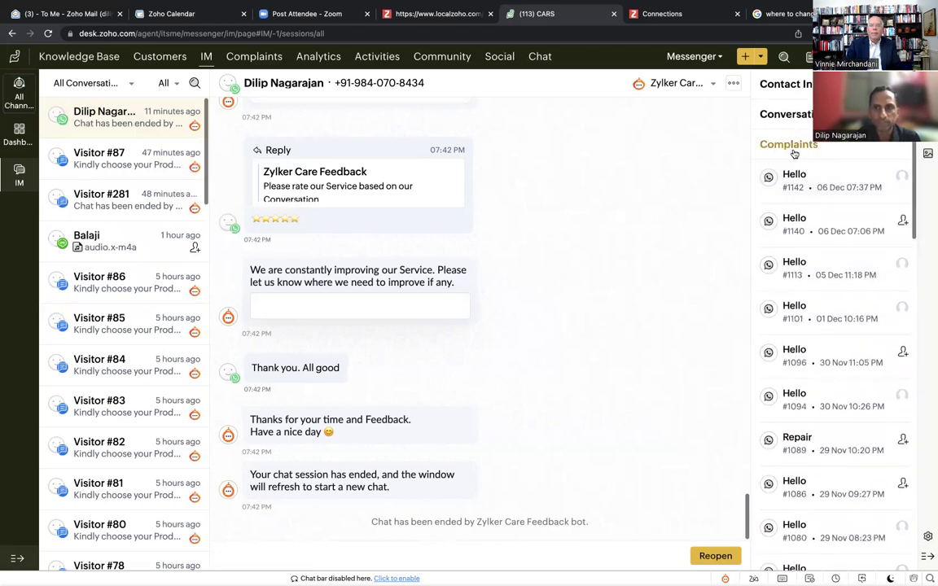
{"action": "left_click", "coordinate": [794, 149]}
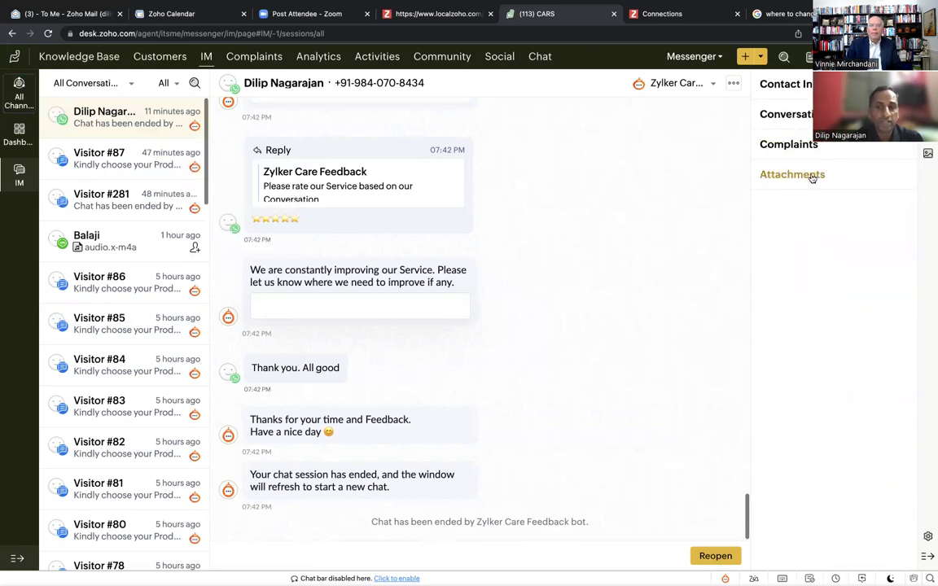
{"action": "left_click", "coordinate": [812, 177]}
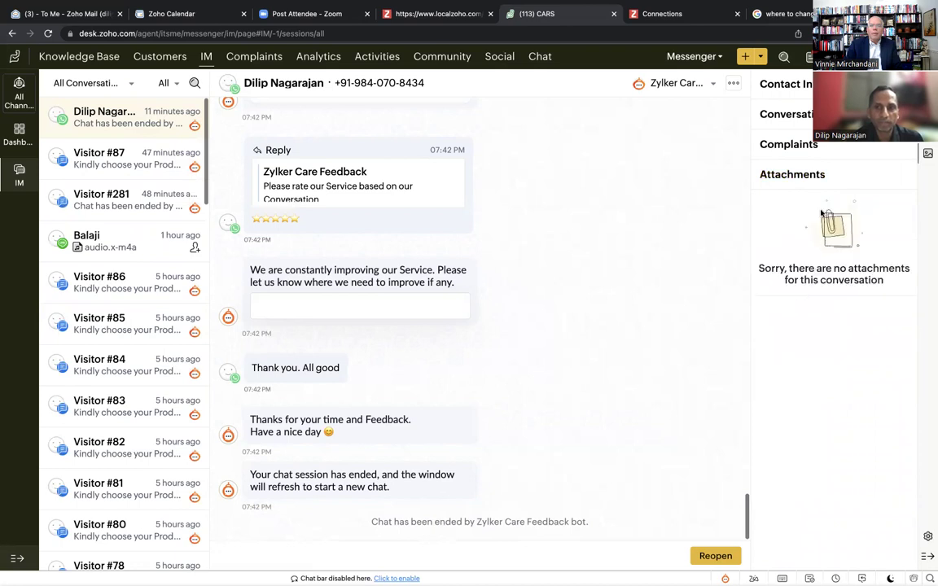
{"action": "left_click", "coordinate": [811, 181]}
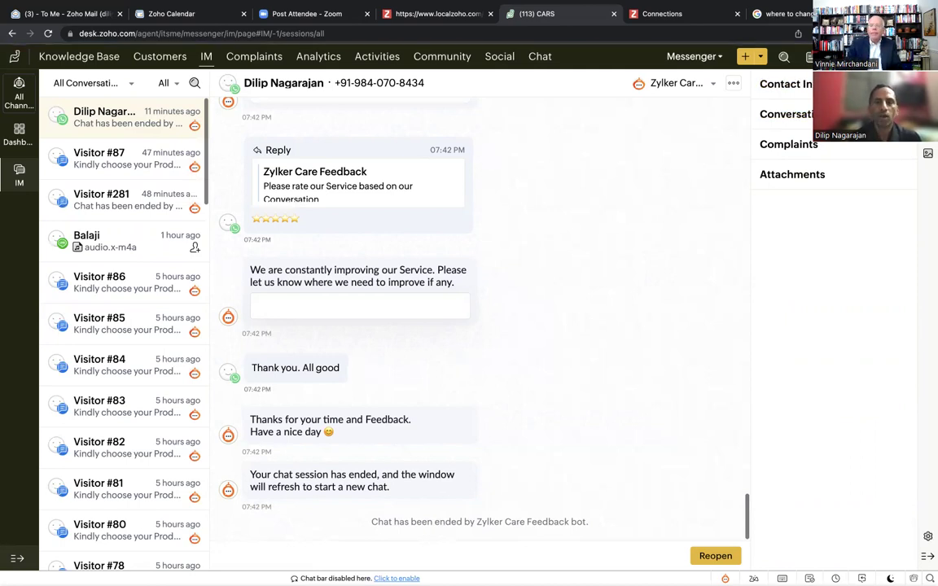
- Open the Instant Messaging preferences in the setup, switch to the CARS department, and examine which channels its agents are associated with
{"action": "key", "text": "shift+s"}
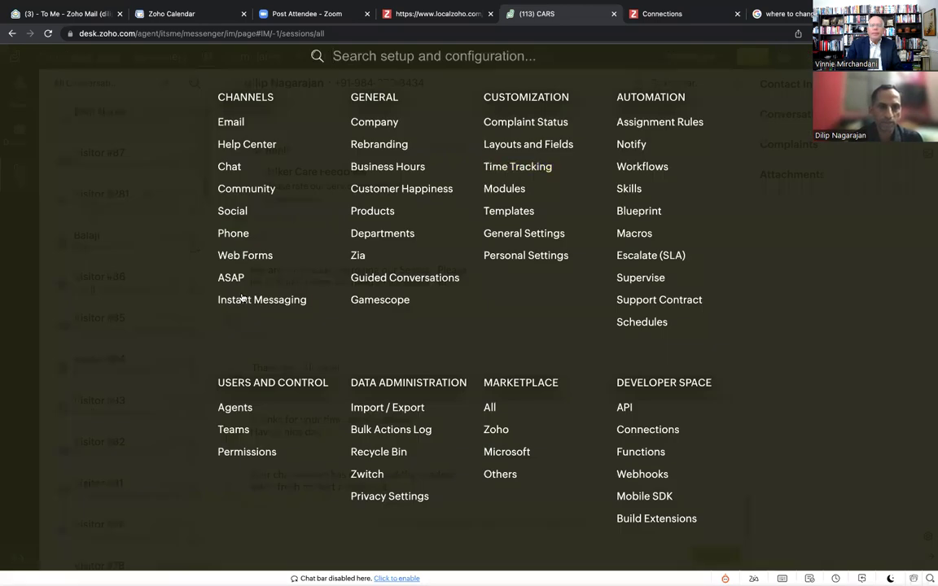
{"action": "left_click", "coordinate": [242, 299]}
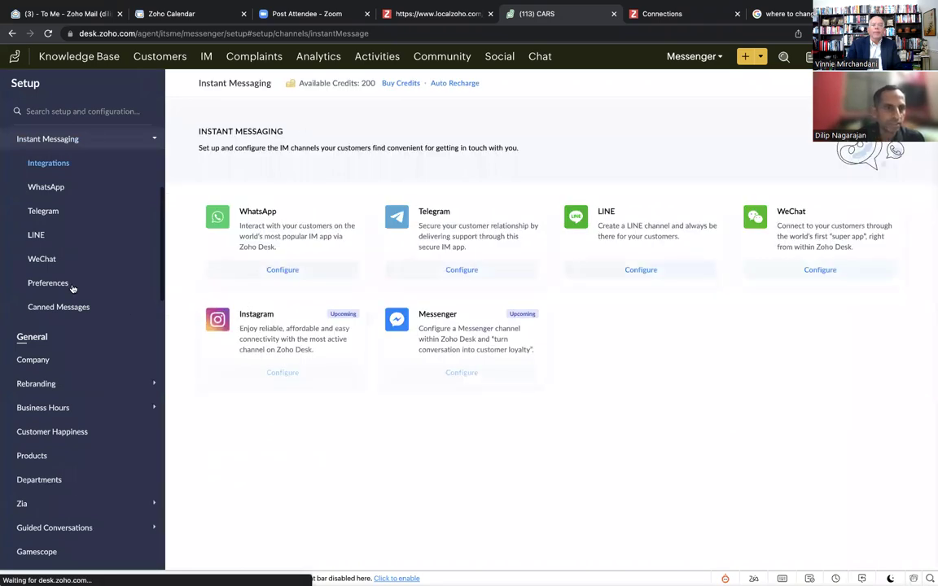
{"action": "left_click", "coordinate": [50, 285]}
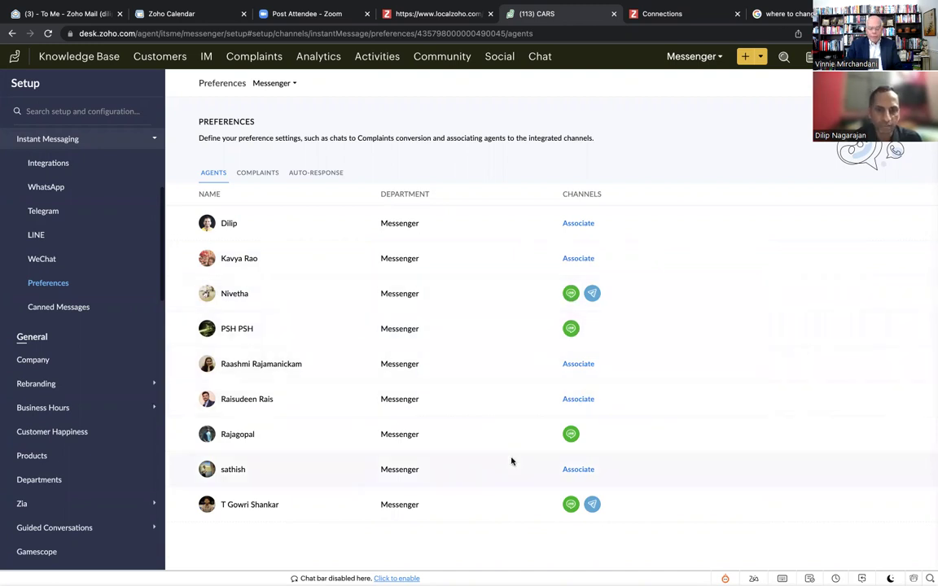
{"action": "left_click", "coordinate": [273, 83]}
{"action": "left_click", "coordinate": [274, 135]}
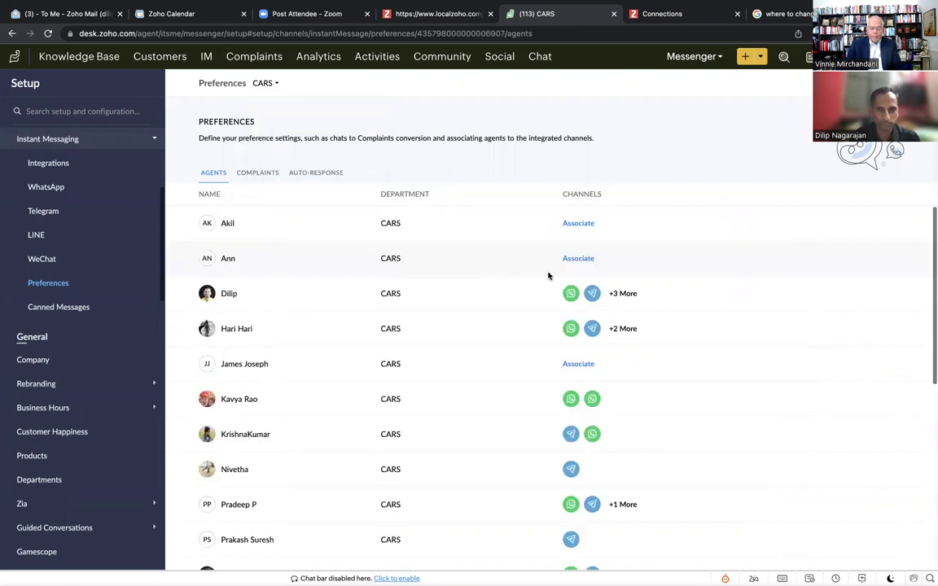
{"action": "scroll", "coordinate": [315, 339], "scroll_direction": "down", "scroll_amount": 3}
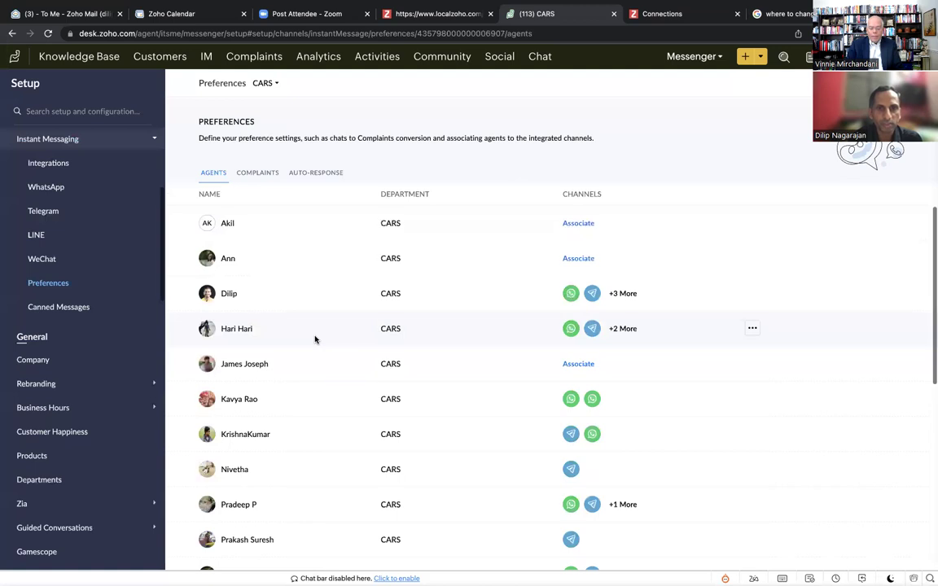
- Review the CARS agents' channel associations and set the timer for converting Cars WhatsApp chats into new tickets to 3 Hours
{"action": "scroll", "coordinate": [315, 339], "scroll_direction": "down", "scroll_amount": 3}
{"action": "scroll", "coordinate": [315, 339], "scroll_direction": "up", "scroll_amount": 6}
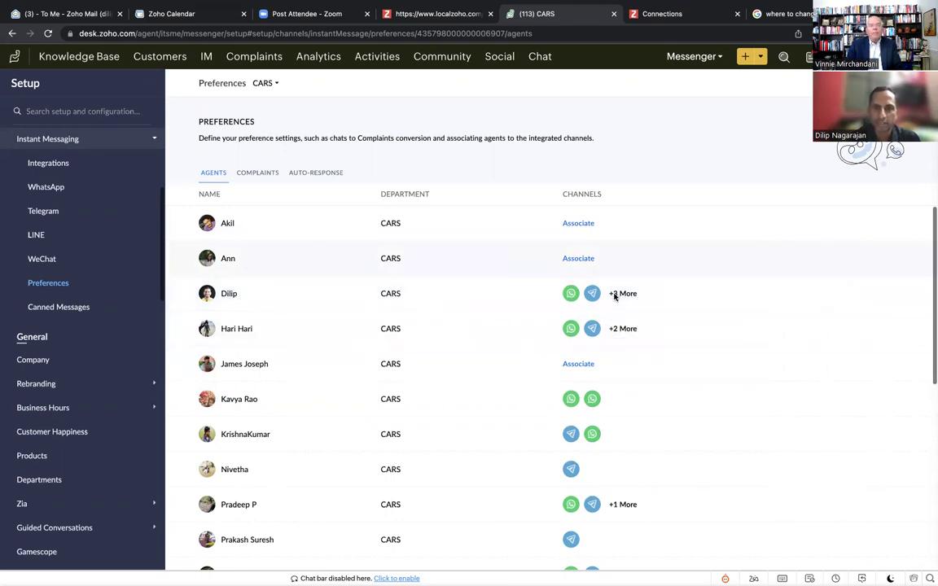
{"action": "left_click", "coordinate": [256, 174]}
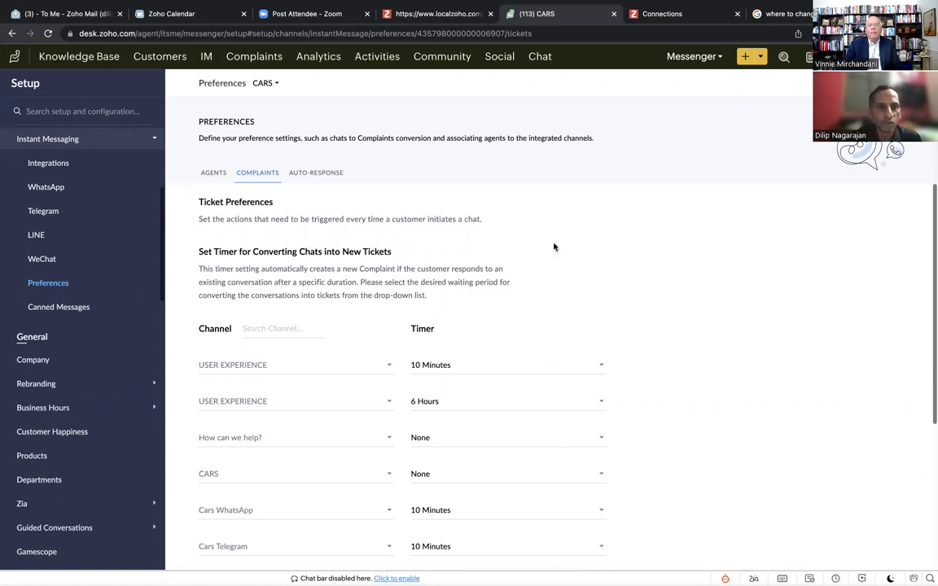
{"action": "scroll", "coordinate": [540, 355], "scroll_direction": "down", "scroll_amount": 3}
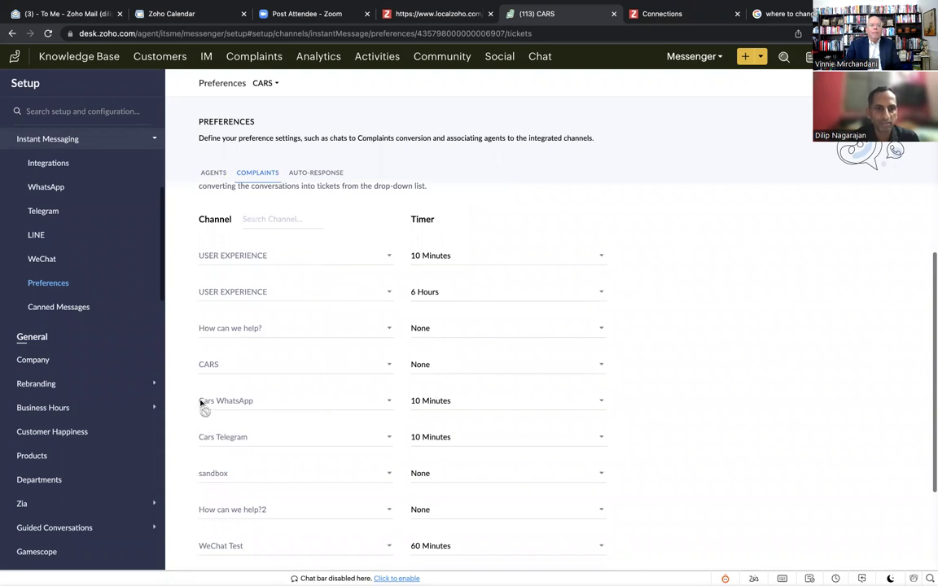
{"action": "left_click", "coordinate": [429, 410]}
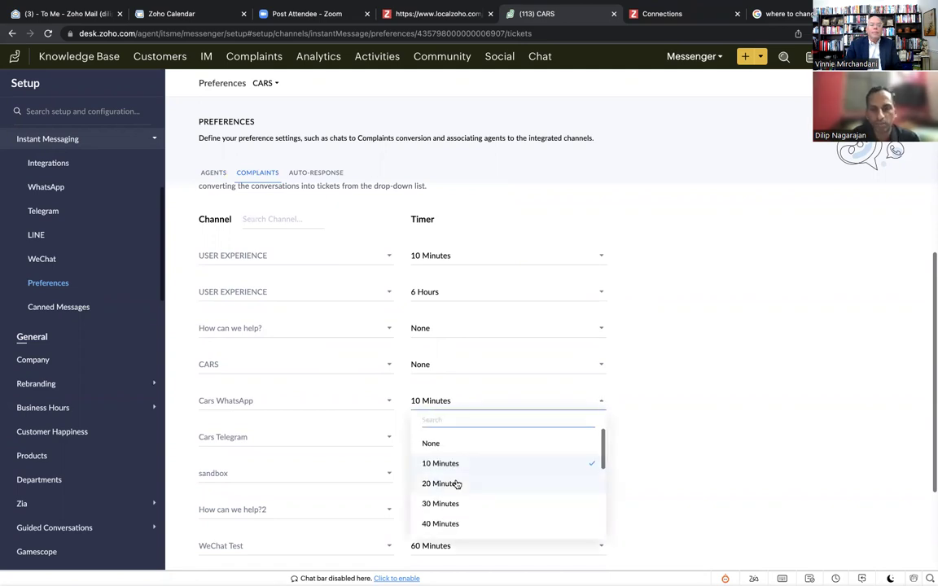
{"action": "scroll", "coordinate": [456, 483], "scroll_direction": "down", "scroll_amount": 5}
{"action": "scroll", "coordinate": [456, 488], "scroll_direction": "up", "scroll_amount": 3}
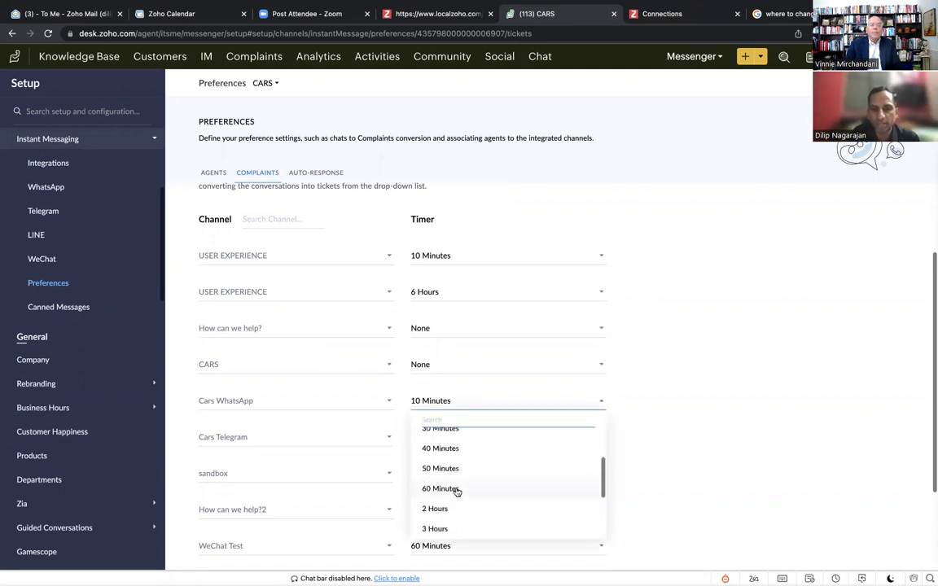
{"action": "scroll", "coordinate": [457, 491], "scroll_direction": "down", "scroll_amount": 2}
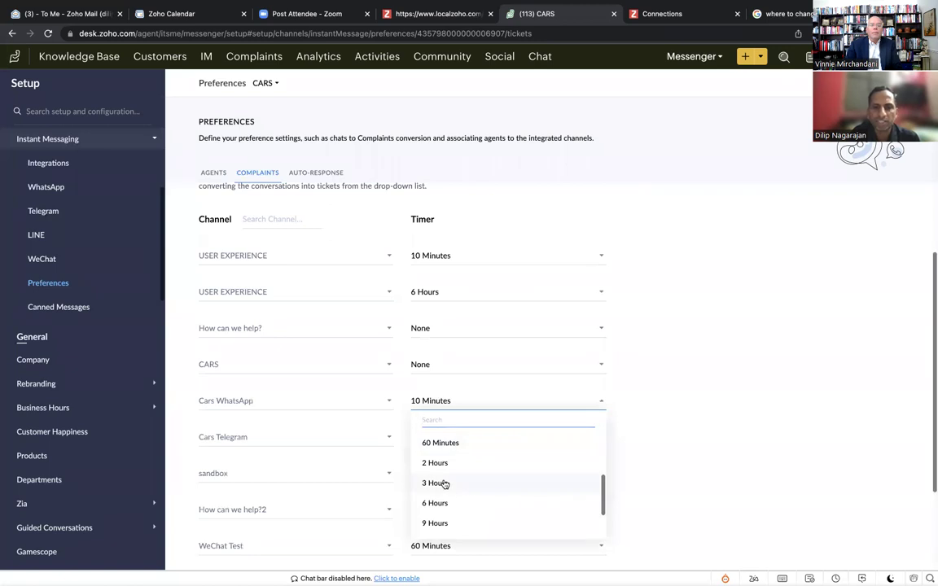
{"action": "key", "text": "Escape"}
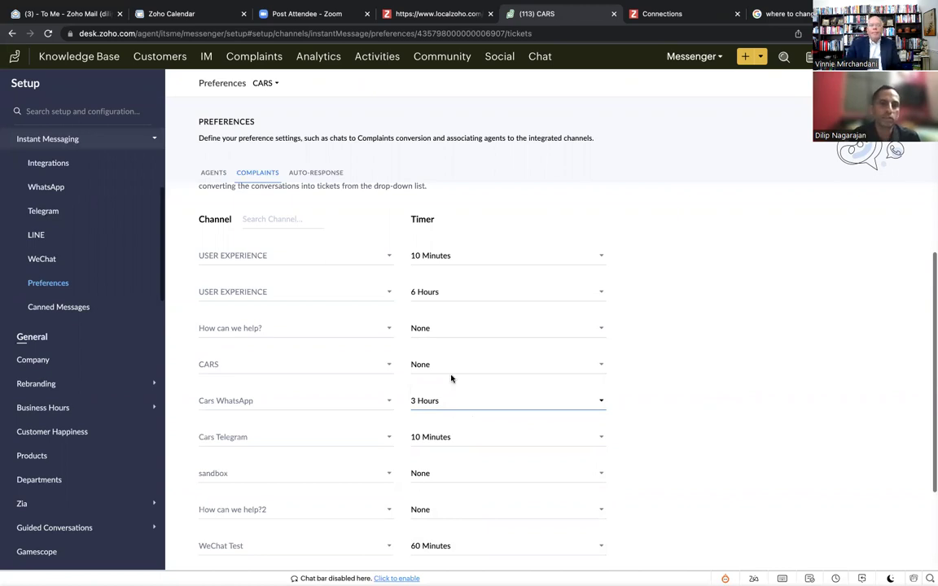
- Examine the auto-response message of the CARS department and set the Cars WhatsApp ticket conversion timer to None
{"action": "left_click", "coordinate": [329, 186]}
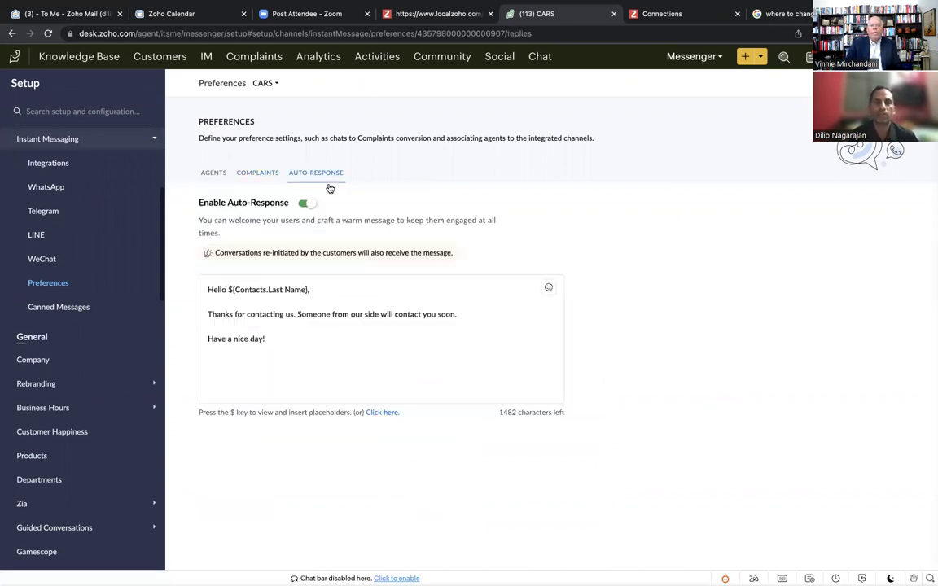
{"action": "left_click", "coordinate": [253, 179]}
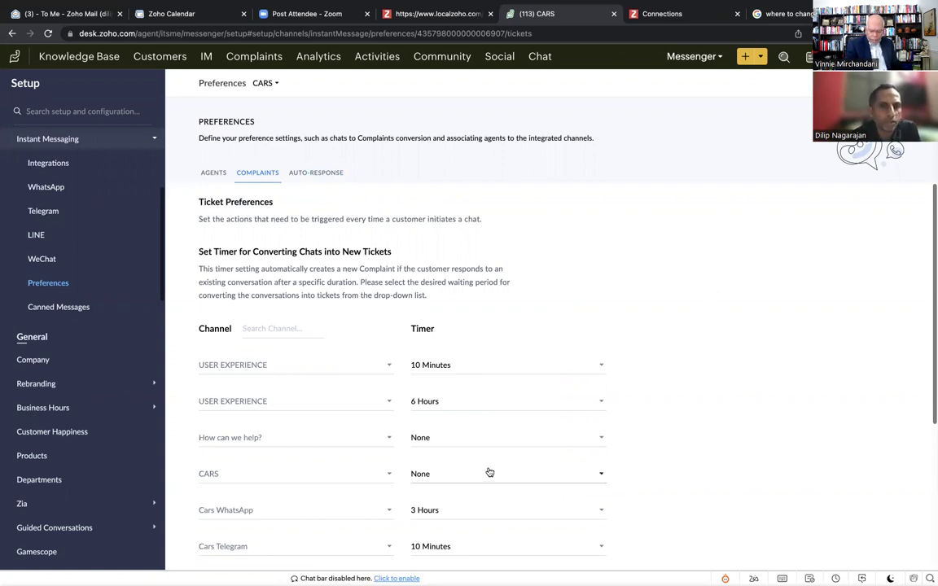
{"action": "left_click", "coordinate": [423, 510]}
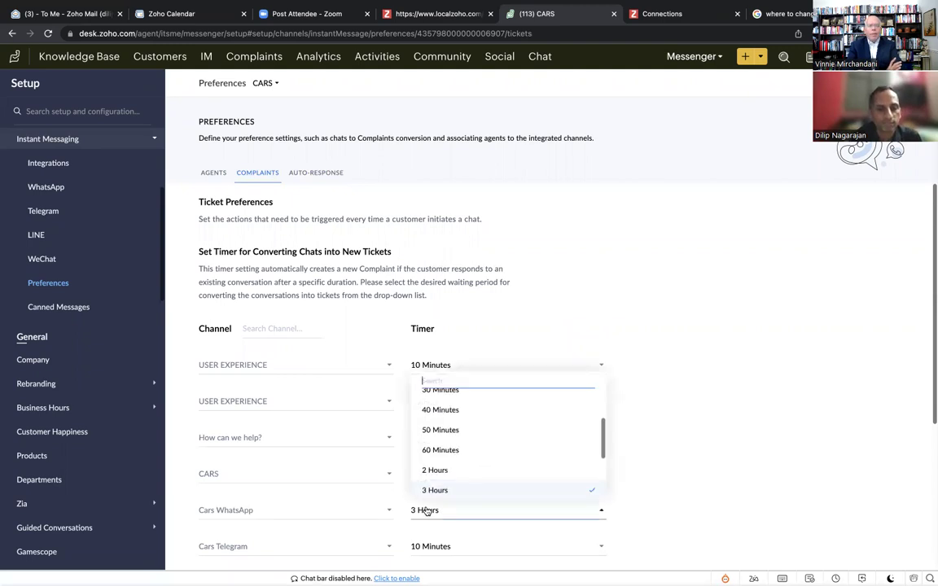
{"action": "scroll", "coordinate": [469, 465], "scroll_direction": "up", "scroll_amount": 2}
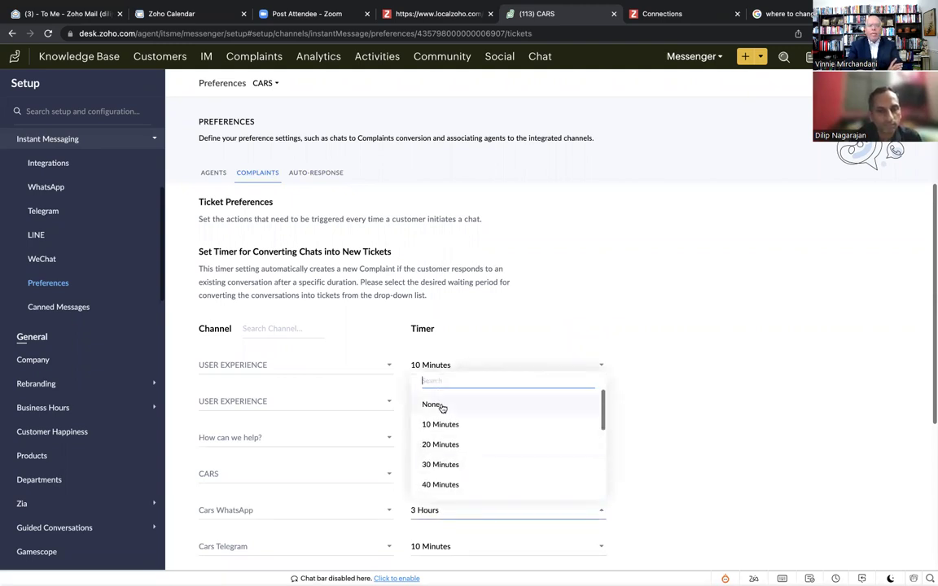
{"action": "key", "text": "Escape"}
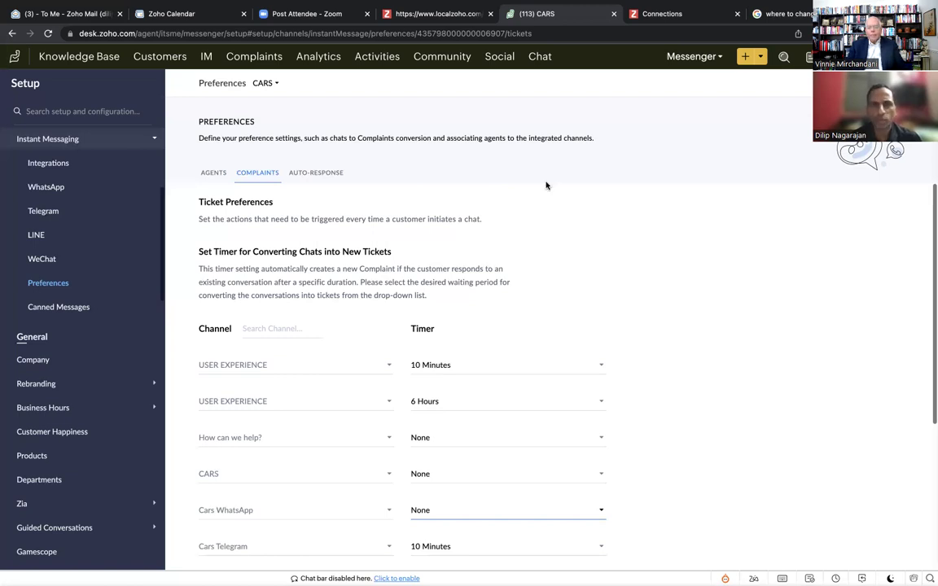
- Show the CARS department in the Instant Messaging dashboard and examine its conversation, contact, agent and session metrics
{"action": "left_click", "coordinate": [204, 59]}
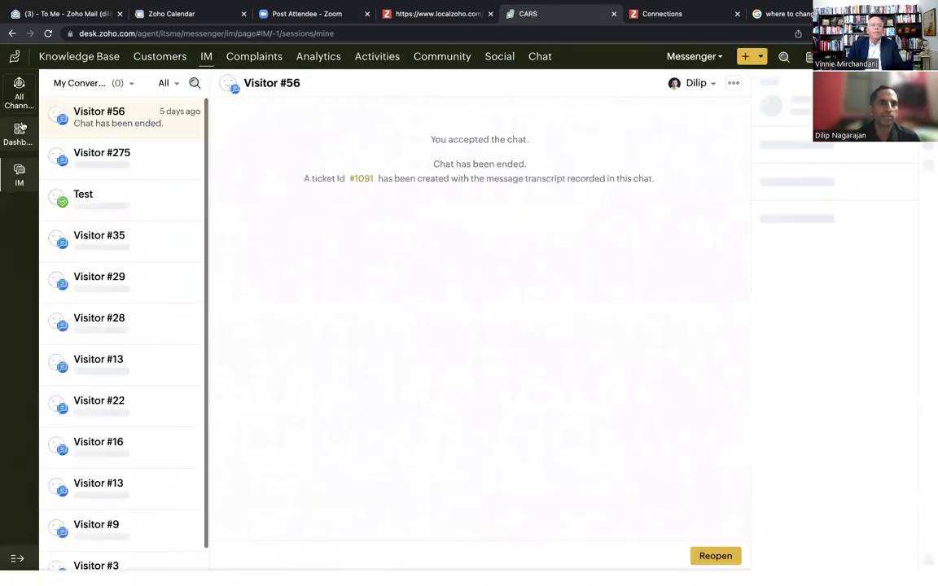
{"action": "left_click", "coordinate": [21, 130]}
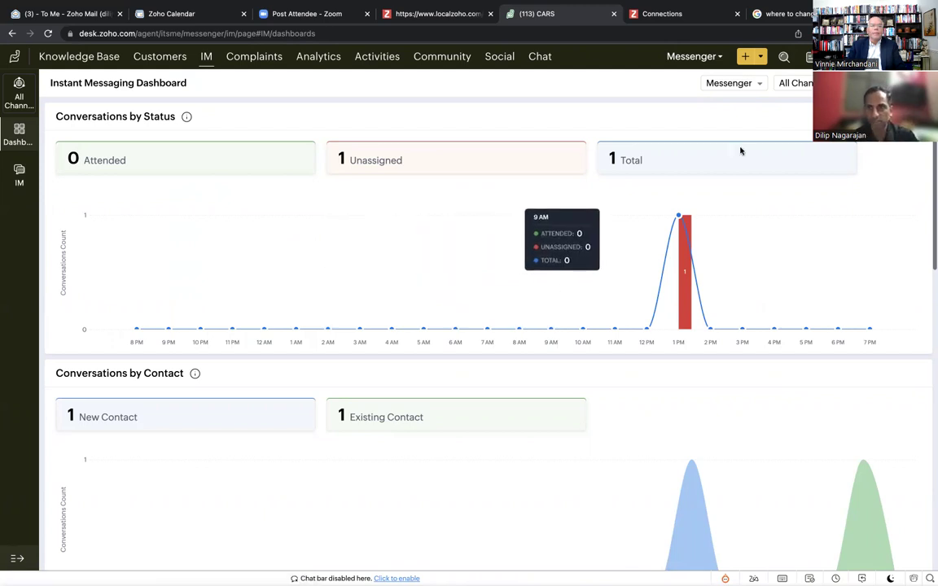
{"action": "left_click", "coordinate": [735, 84]}
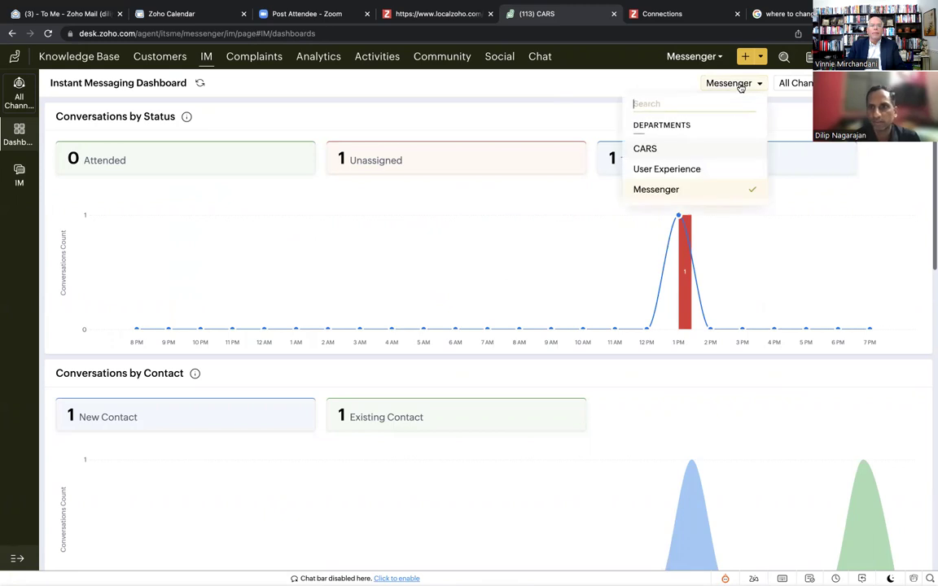
{"action": "left_click", "coordinate": [650, 148]}
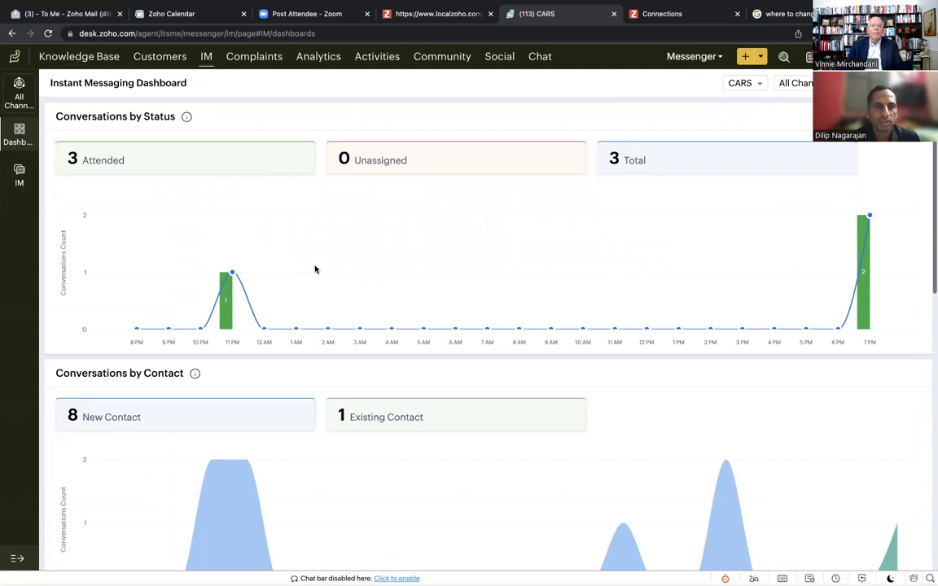
{"action": "scroll", "coordinate": [315, 268], "scroll_direction": "down", "scroll_amount": 3}
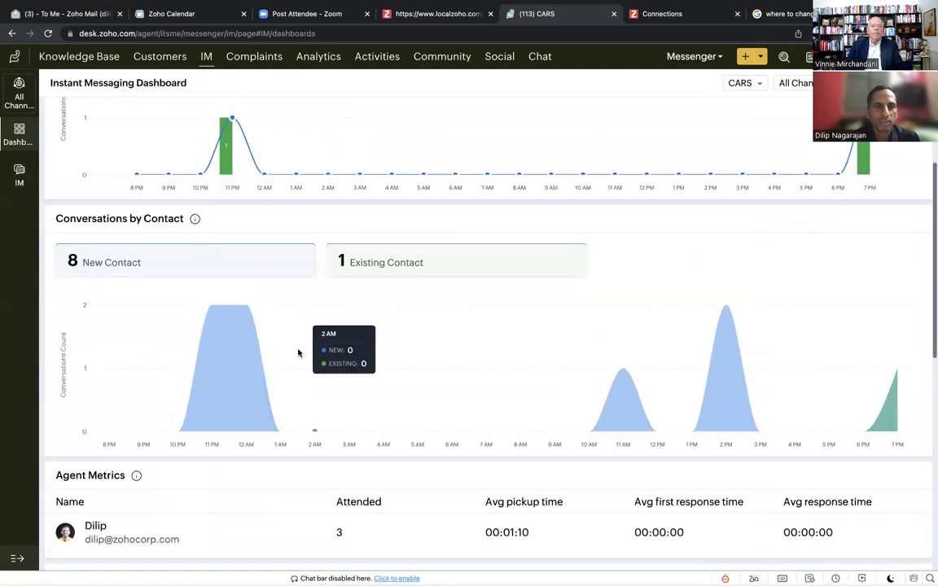
{"action": "scroll", "coordinate": [298, 353], "scroll_direction": "down", "scroll_amount": 3}
{"action": "scroll", "coordinate": [299, 353], "scroll_direction": "down", "scroll_amount": 2}
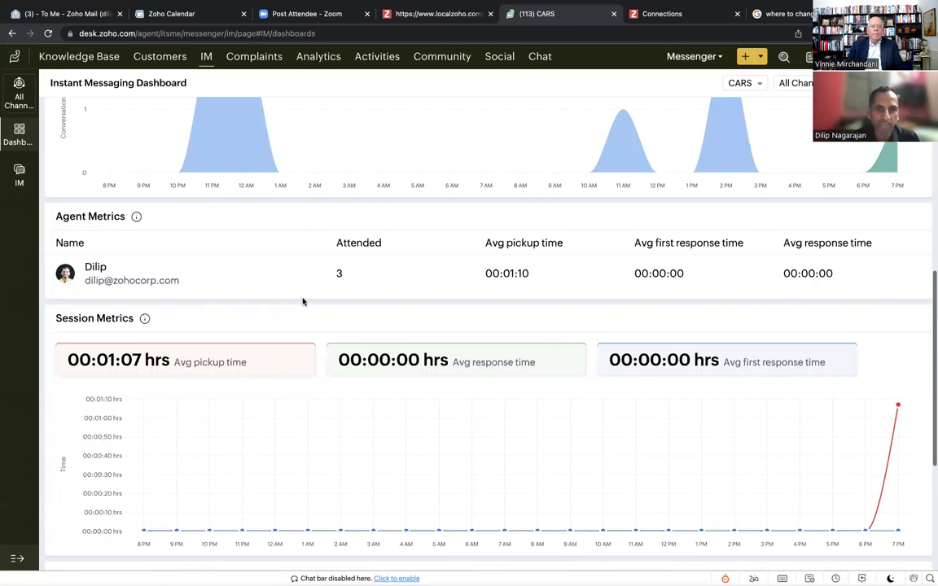
{"action": "scroll", "coordinate": [366, 354], "scroll_direction": "down", "scroll_amount": 3}
{"action": "scroll", "coordinate": [792, 148], "scroll_direction": "up", "scroll_amount": 3}
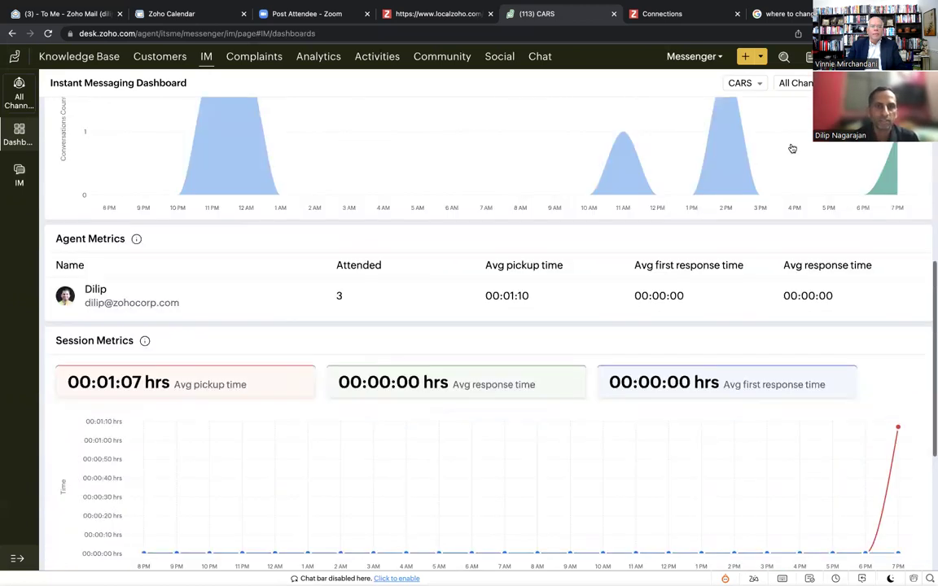
- Filter the Instant Messaging dashboard to the period Last month
{"action": "scroll", "coordinate": [792, 148], "scroll_direction": "up", "scroll_amount": 5}
{"action": "left_click", "coordinate": [887, 82]}
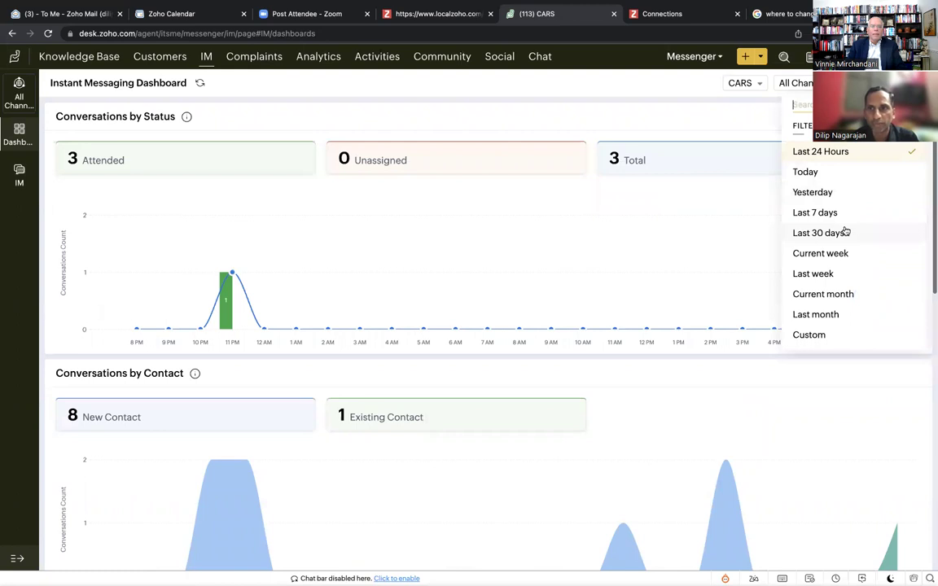
{"action": "left_click", "coordinate": [823, 316]}
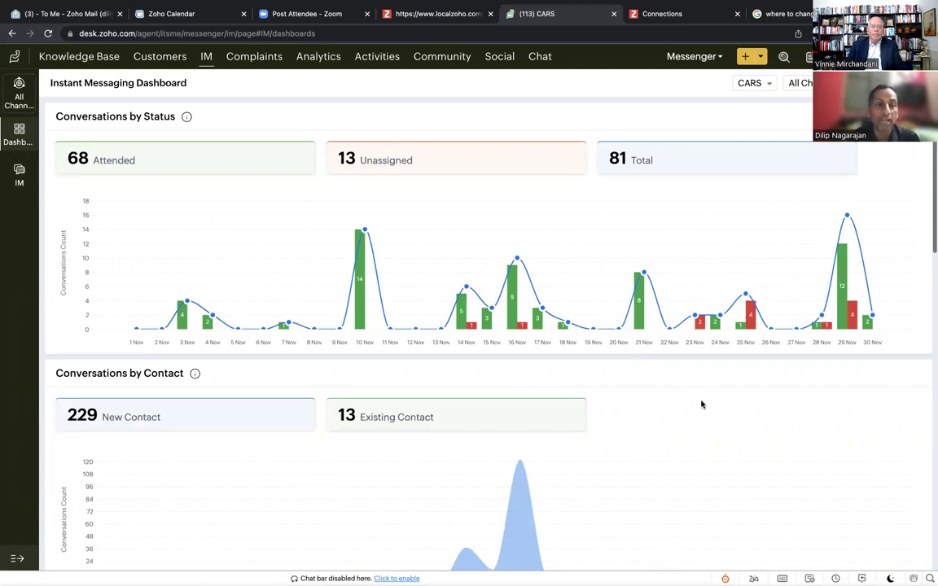
- Examine the month's conversations by status and contact, the agent and session metrics, and the message summary
{"action": "scroll", "coordinate": [701, 404], "scroll_direction": "down", "scroll_amount": 1}
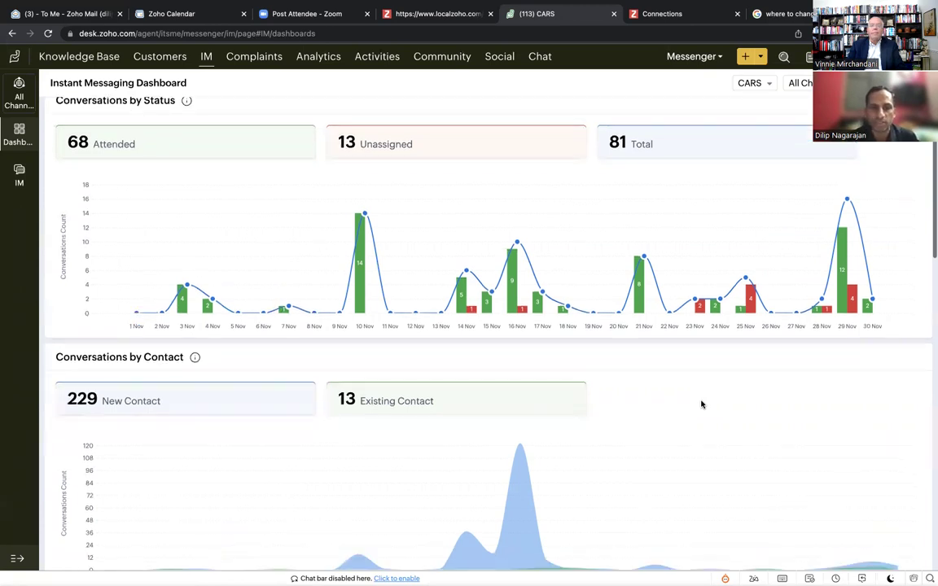
{"action": "scroll", "coordinate": [701, 404], "scroll_direction": "down", "scroll_amount": 5}
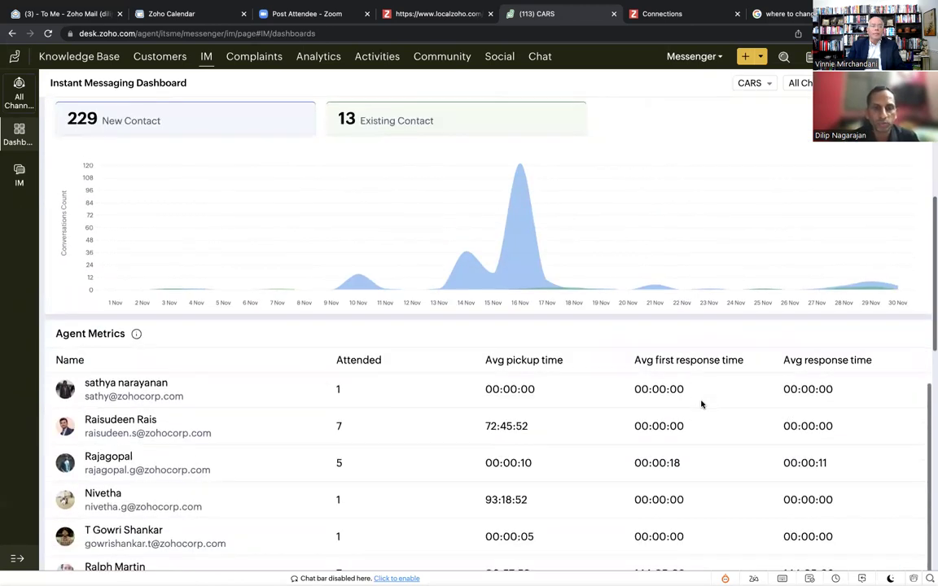
{"action": "scroll", "coordinate": [701, 404], "scroll_direction": "down", "scroll_amount": 3}
{"action": "scroll", "coordinate": [549, 418], "scroll_direction": "up", "scroll_amount": 1}
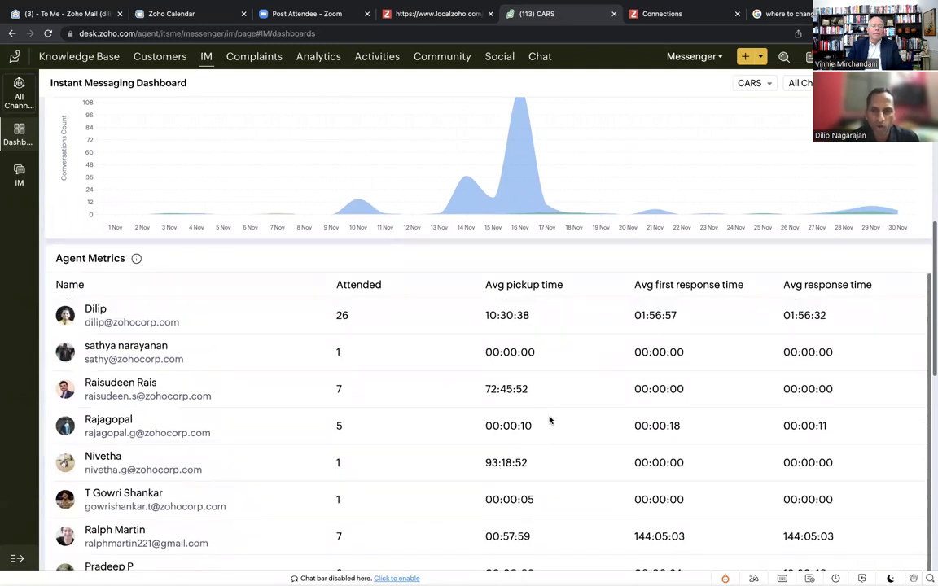
{"action": "scroll", "coordinate": [548, 419], "scroll_direction": "down", "scroll_amount": 1}
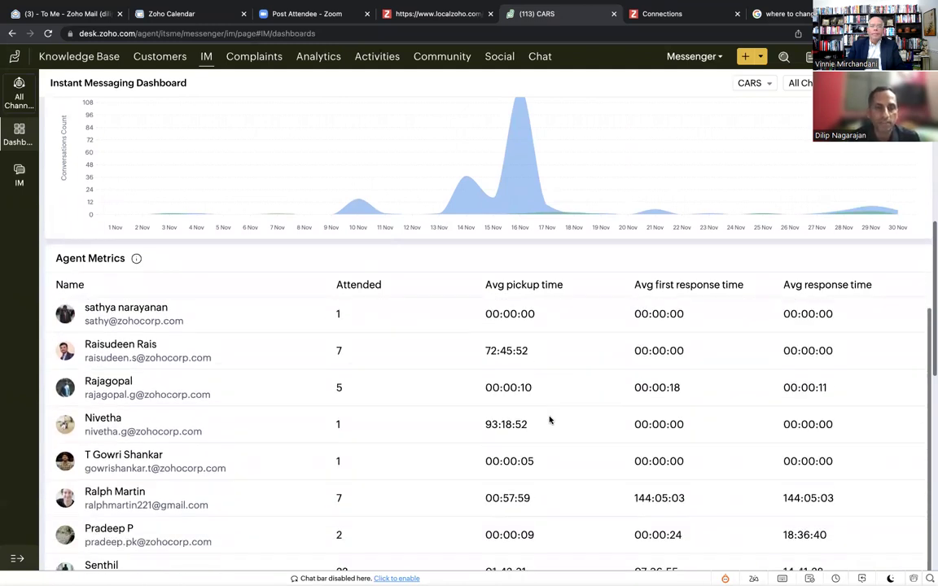
{"action": "scroll", "coordinate": [548, 419], "scroll_direction": "down", "scroll_amount": 5}
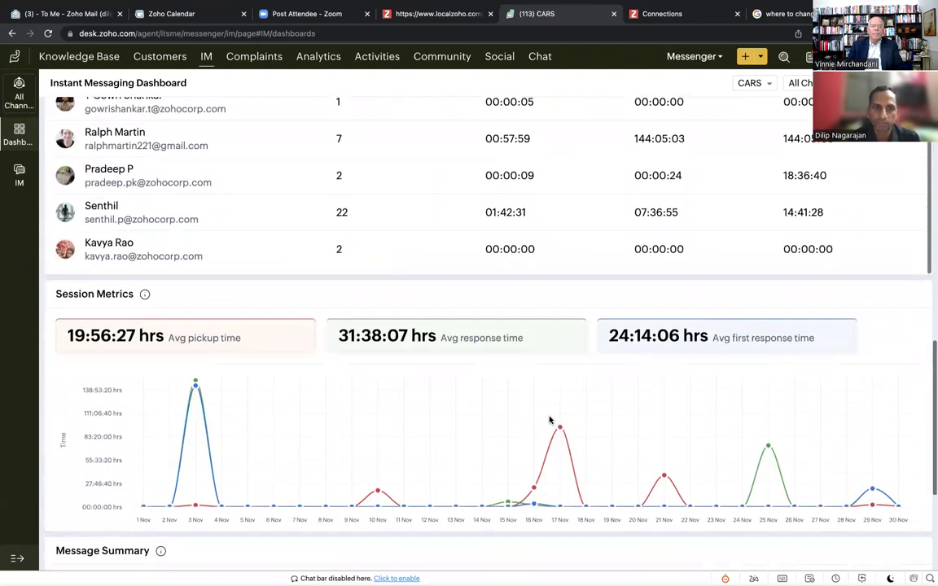
{"action": "scroll", "coordinate": [550, 420], "scroll_direction": "down", "scroll_amount": 3}
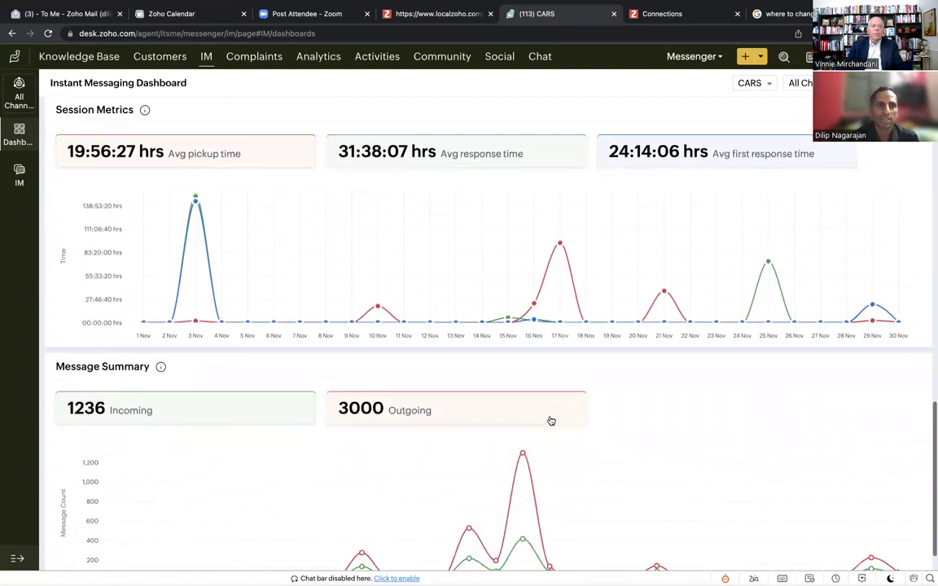
{"action": "scroll", "coordinate": [550, 421], "scroll_direction": "up", "scroll_amount": 10}
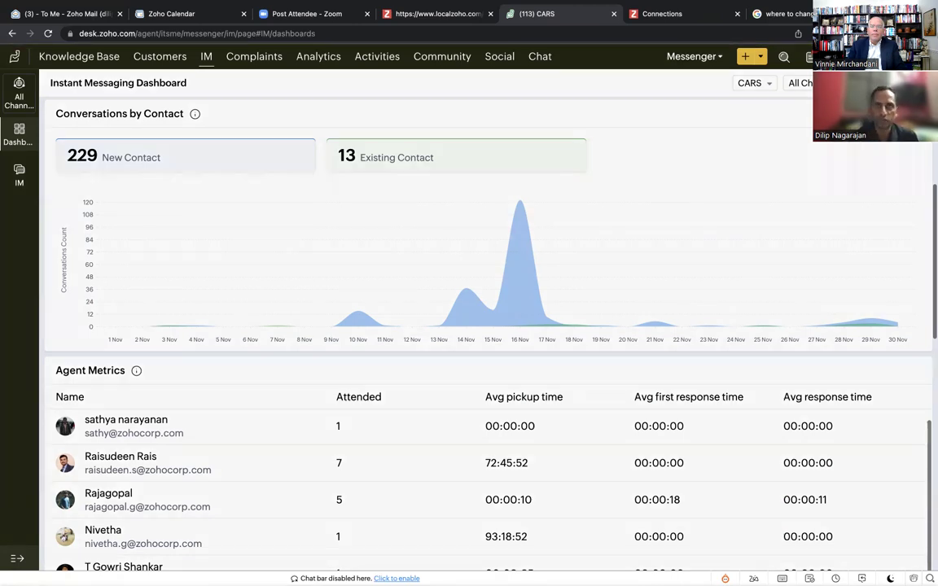
- Start a new workflow rule for the Complaints module, name it "Demo Rule" and continue to its execution triggers
{"action": "left_click", "coordinate": [808, 56]}
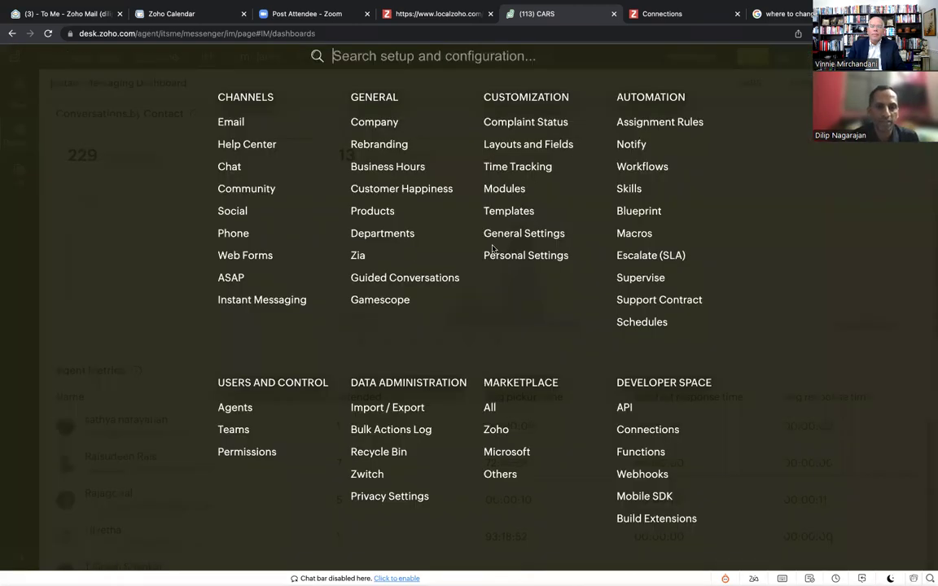
{"action": "left_click", "coordinate": [623, 167]}
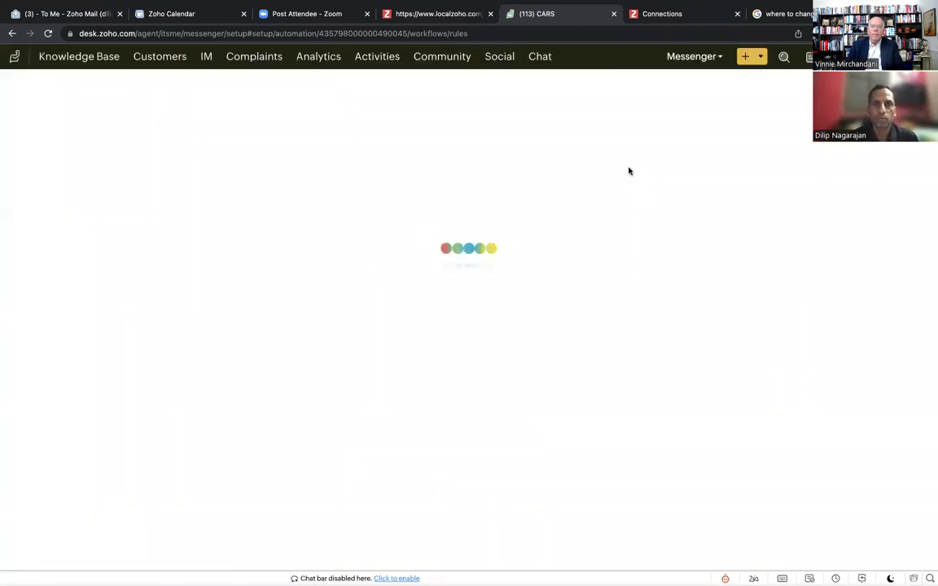
{"action": "left_click", "coordinate": [783, 127]}
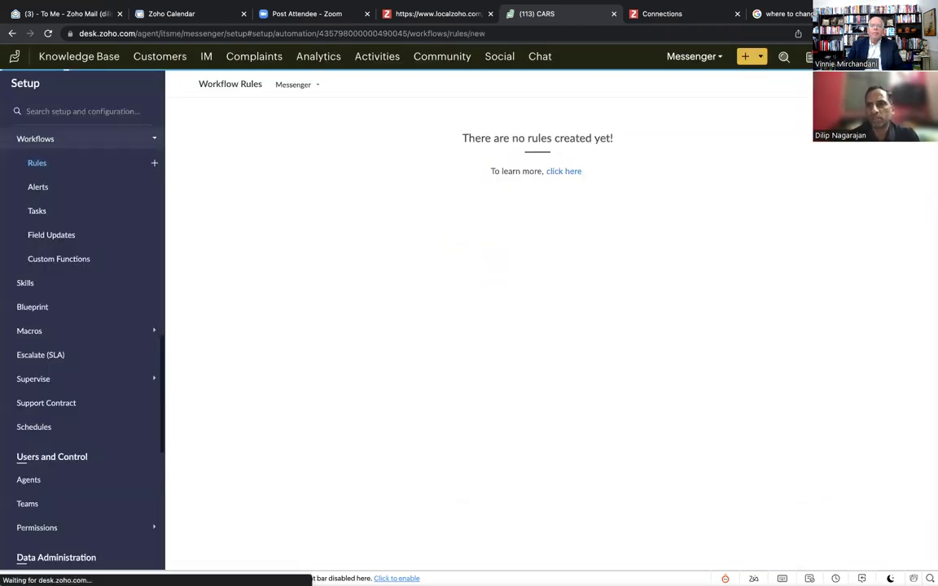
{"action": "left_click", "coordinate": [277, 222]}
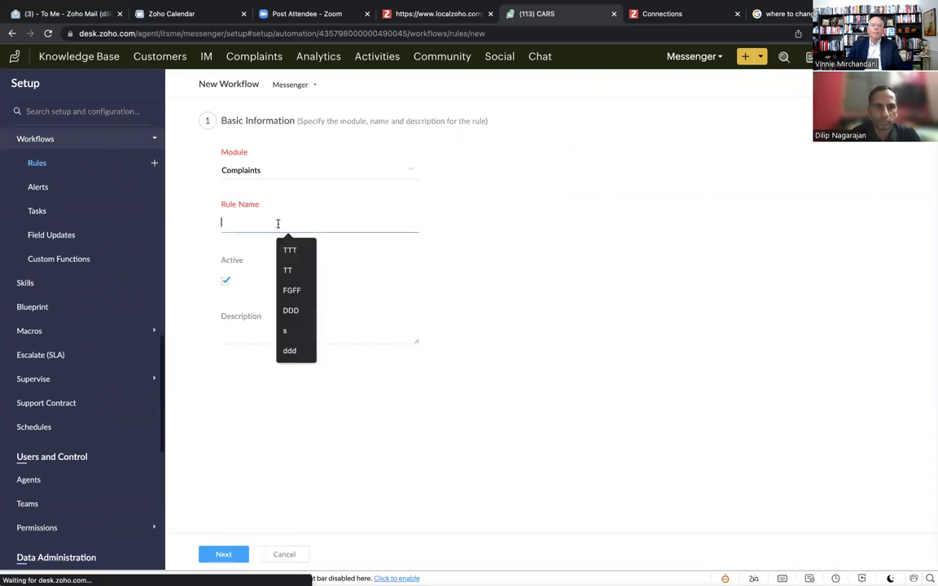
{"action": "type", "text": "Demo Rule"}
{"action": "left_click", "coordinate": [217, 556]}
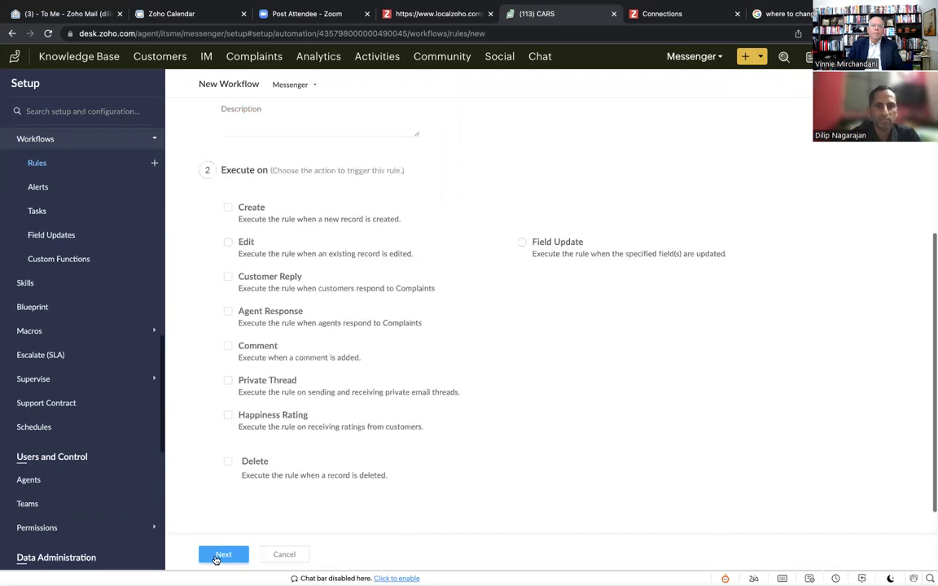
- Set the rule to execute on a Field Update of Email, leave the criteria empty and continue to the actions
{"action": "left_click", "coordinate": [522, 214]}
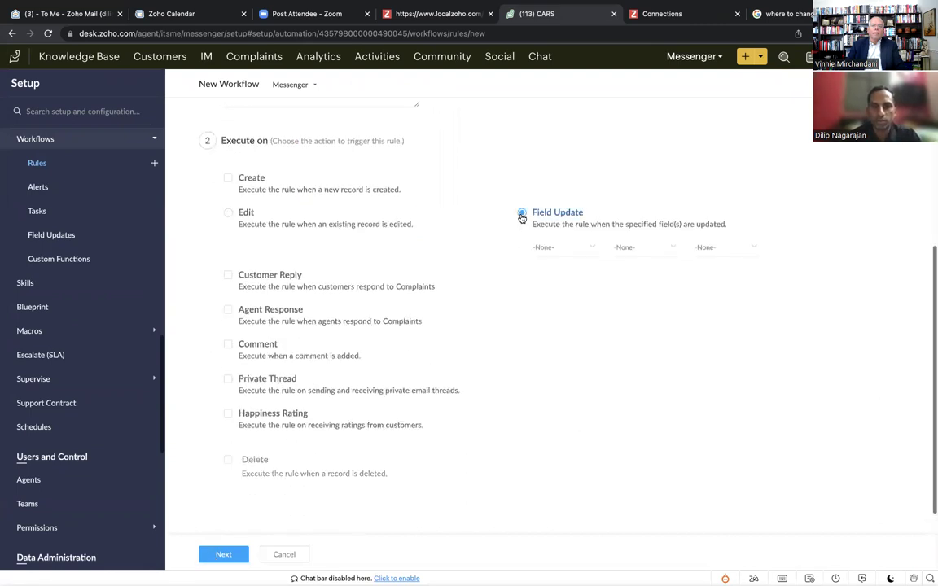
{"action": "left_click", "coordinate": [542, 247]}
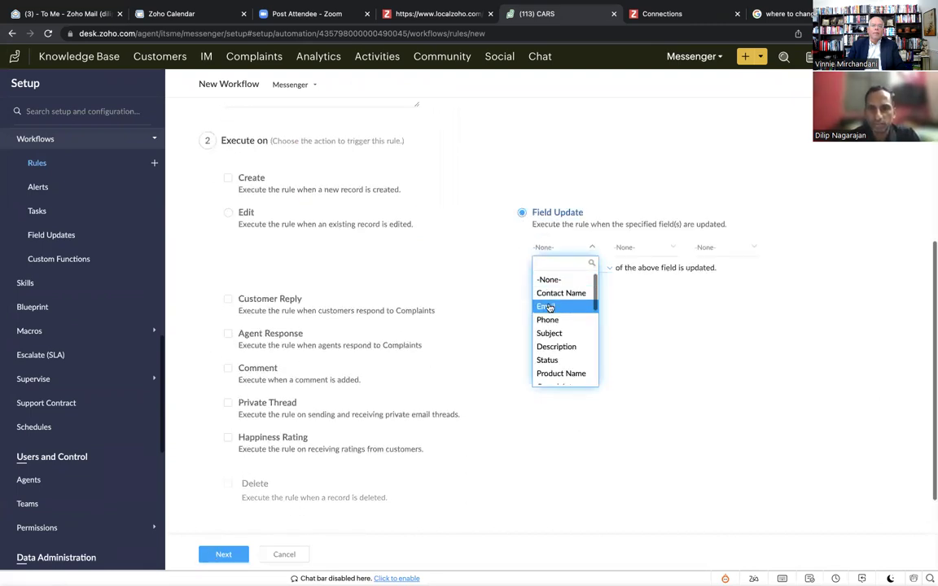
{"action": "left_click", "coordinate": [545, 307]}
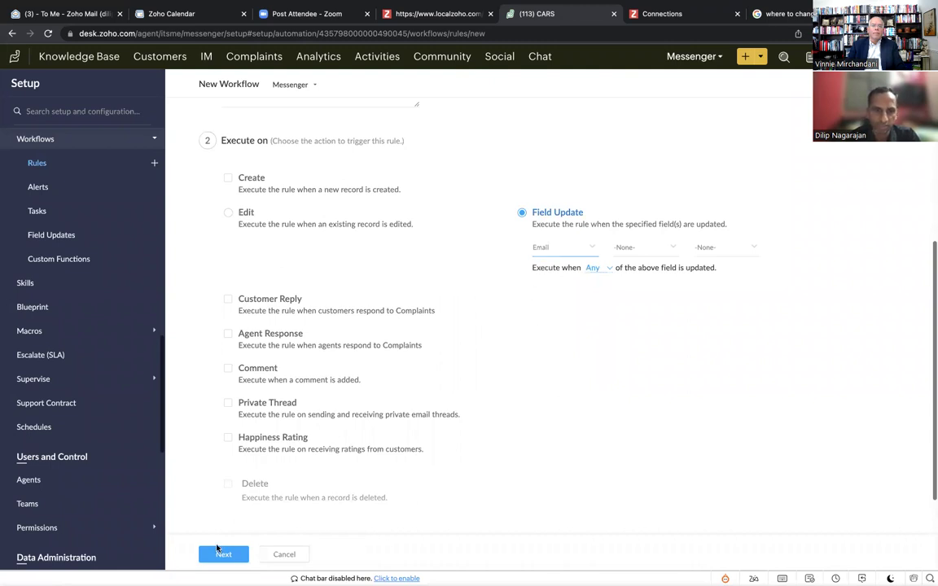
{"action": "left_click", "coordinate": [220, 553]}
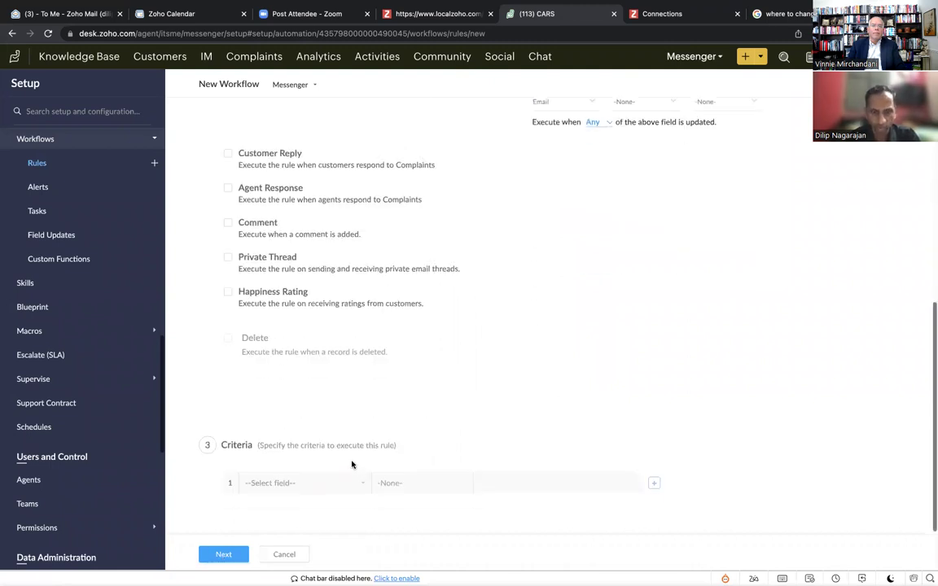
{"action": "left_click", "coordinate": [222, 554]}
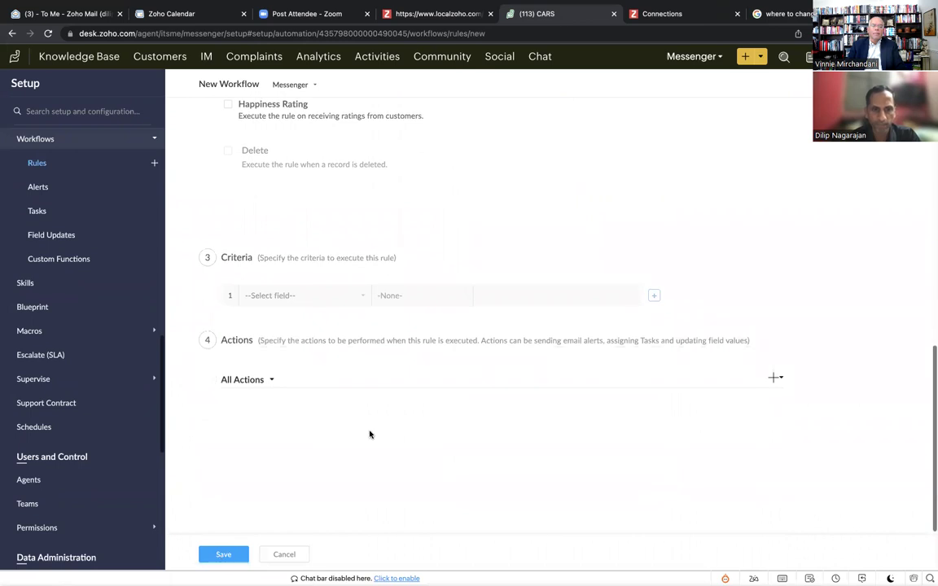
- Try a Reply via Instant Messaging action with the WHATSAPP account and the Hello template, and return to the workflow without saving it
{"action": "left_click", "coordinate": [774, 378]}
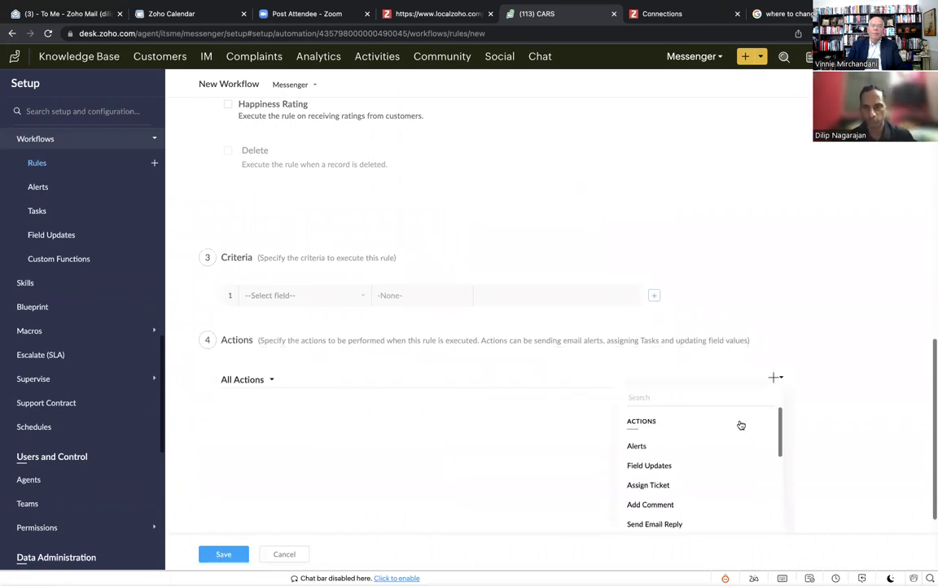
{"action": "mouse_move", "coordinate": [722, 449]}
{"action": "scroll", "coordinate": [723, 450], "scroll_direction": "down", "scroll_amount": 3}
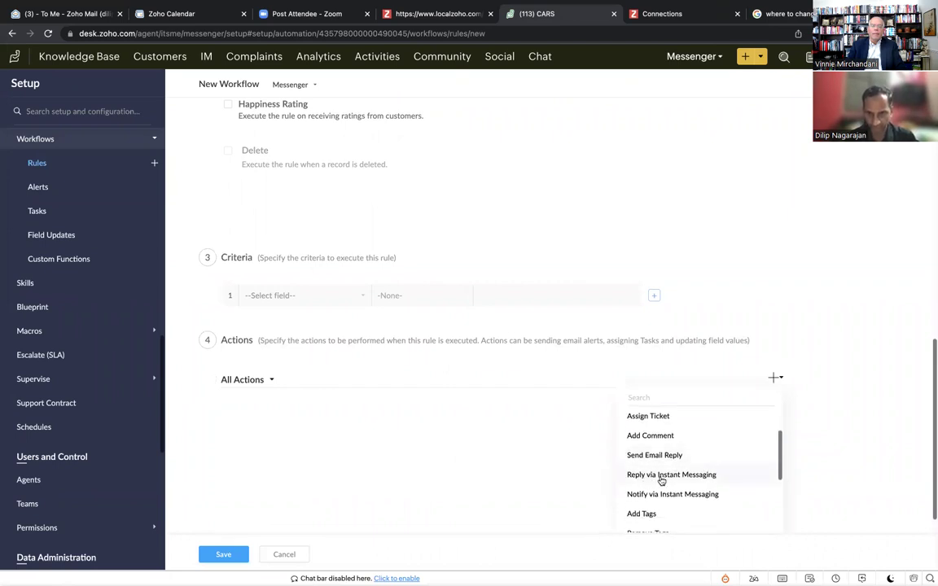
{"action": "left_click", "coordinate": [694, 481]}
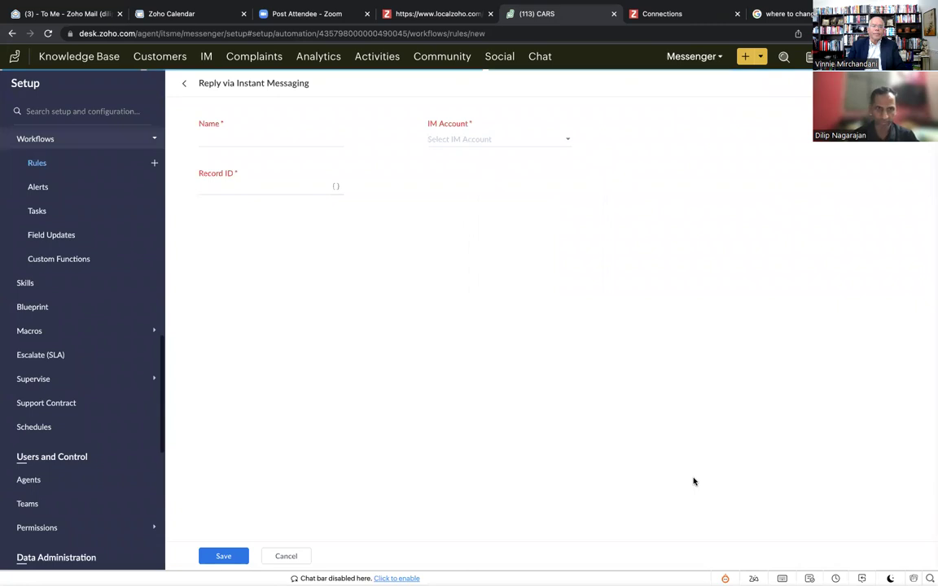
{"action": "left_click", "coordinate": [459, 142]}
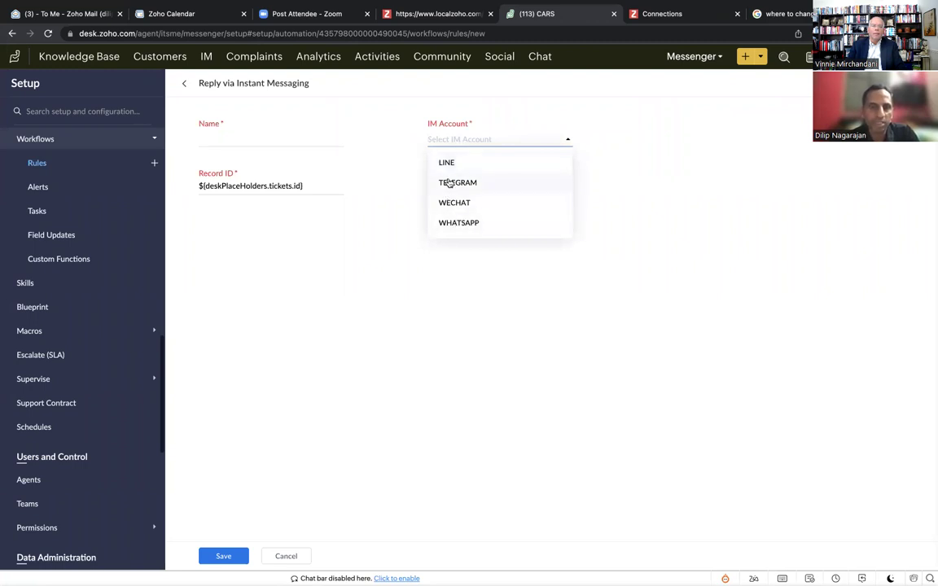
{"action": "left_click", "coordinate": [453, 223]}
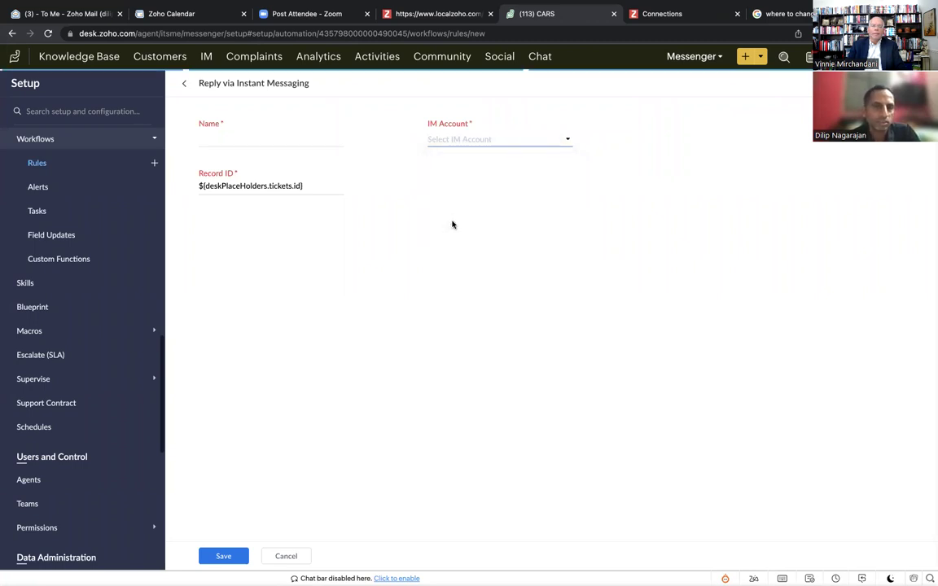
{"action": "left_click", "coordinate": [287, 193]}
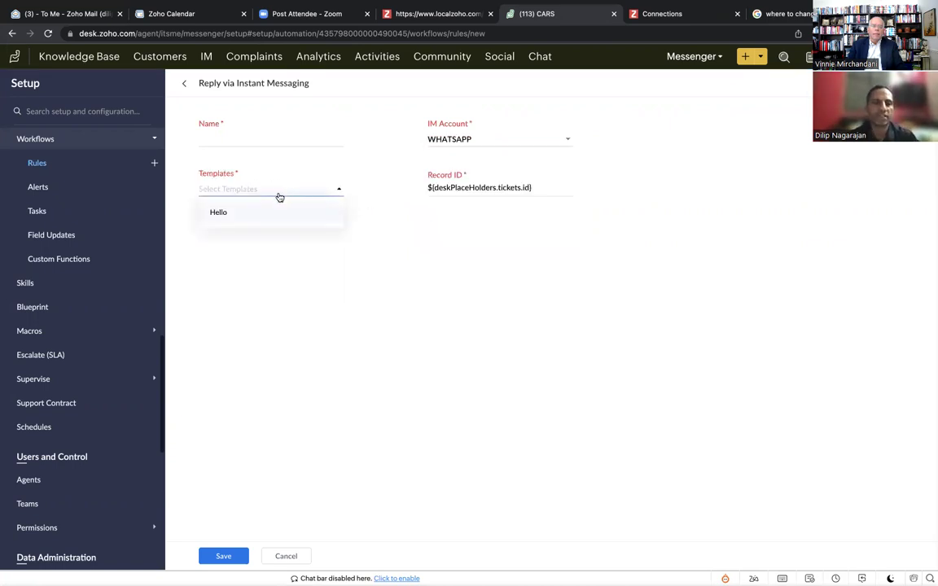
{"action": "left_click", "coordinate": [222, 213]}
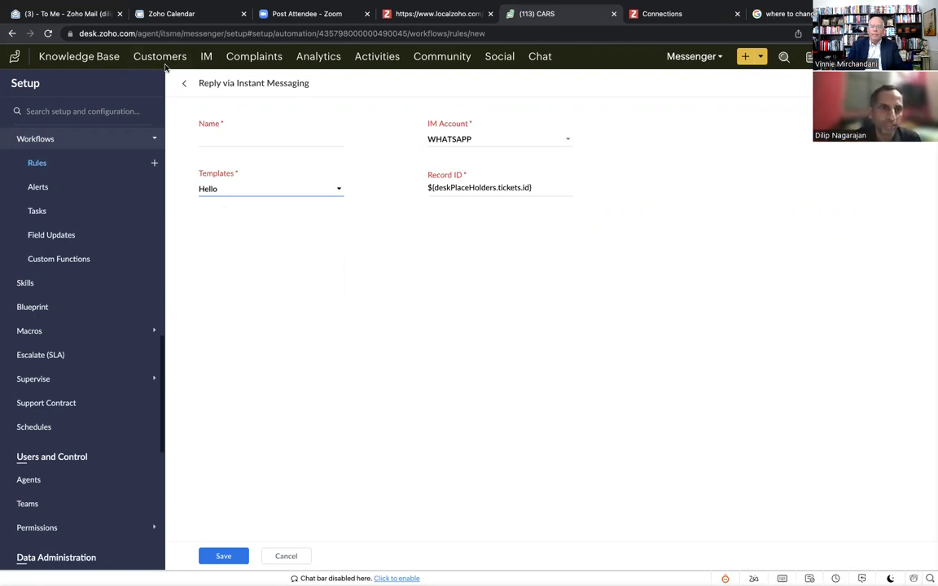
{"action": "left_click", "coordinate": [187, 86]}
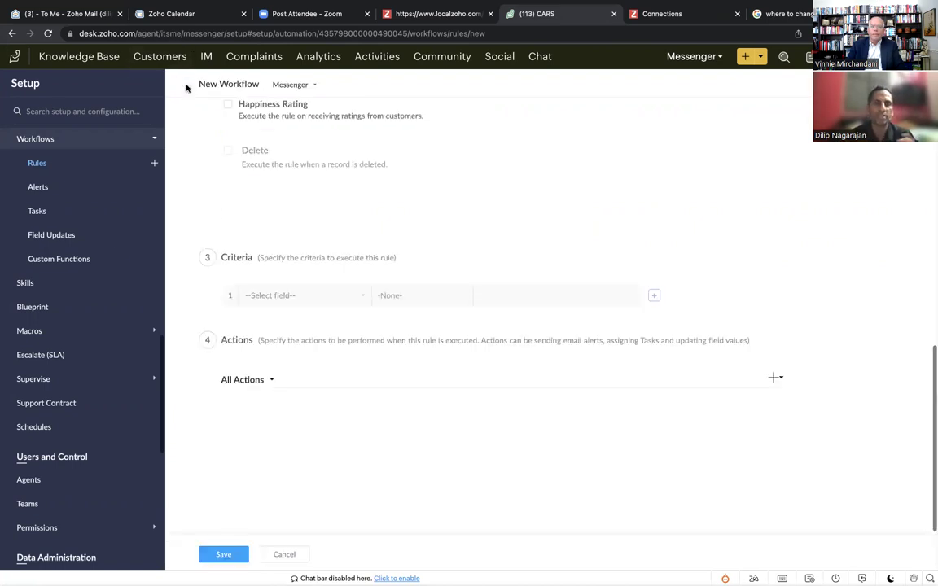